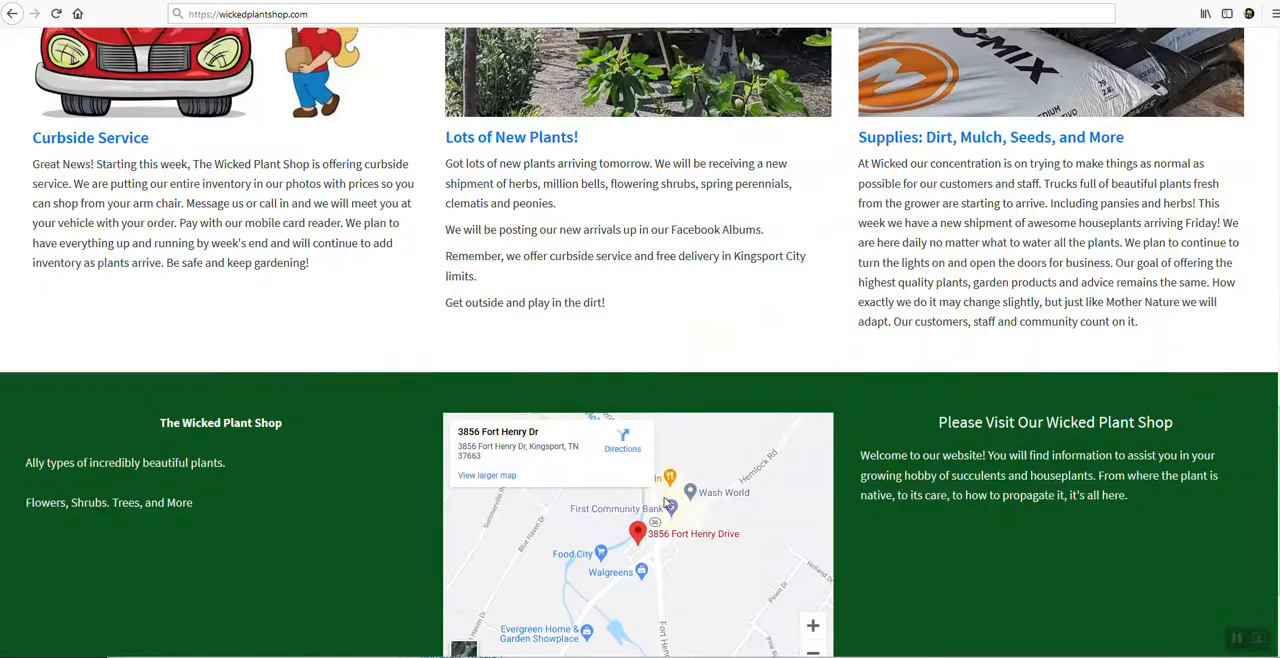
# Log in to the site as Editor with the account password, remember the login, and skip the two-factor setup.
pyautogui.click(637, 592)
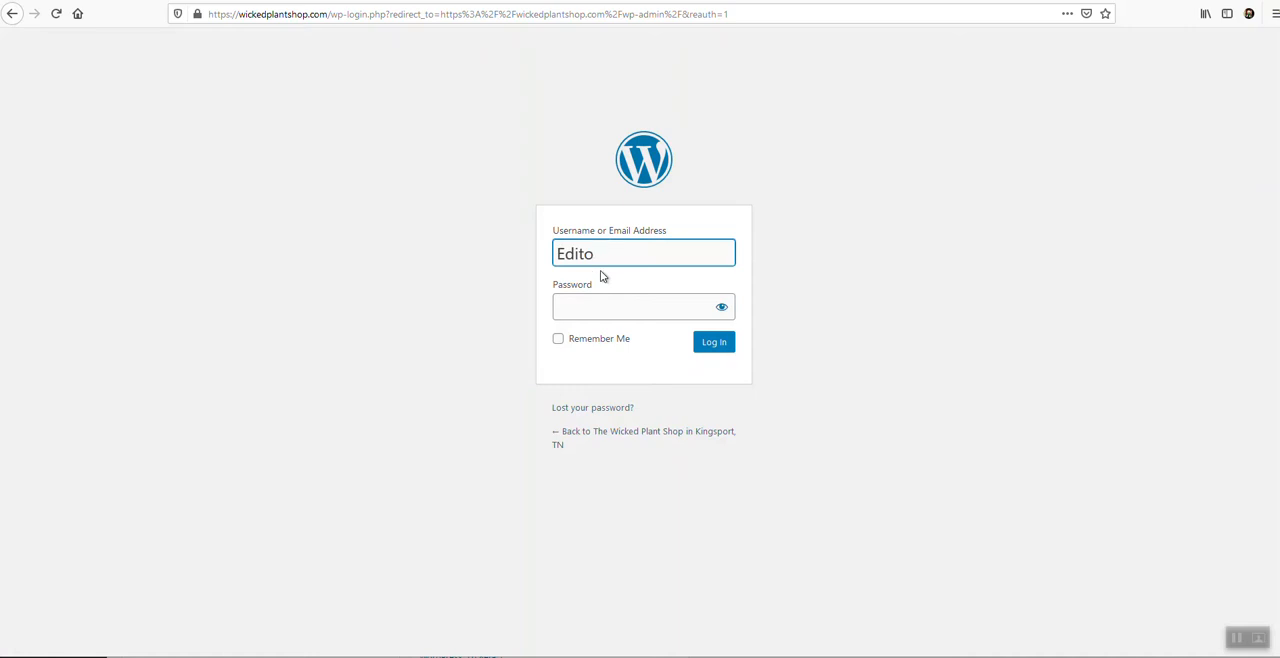
pyautogui.click(593, 312)
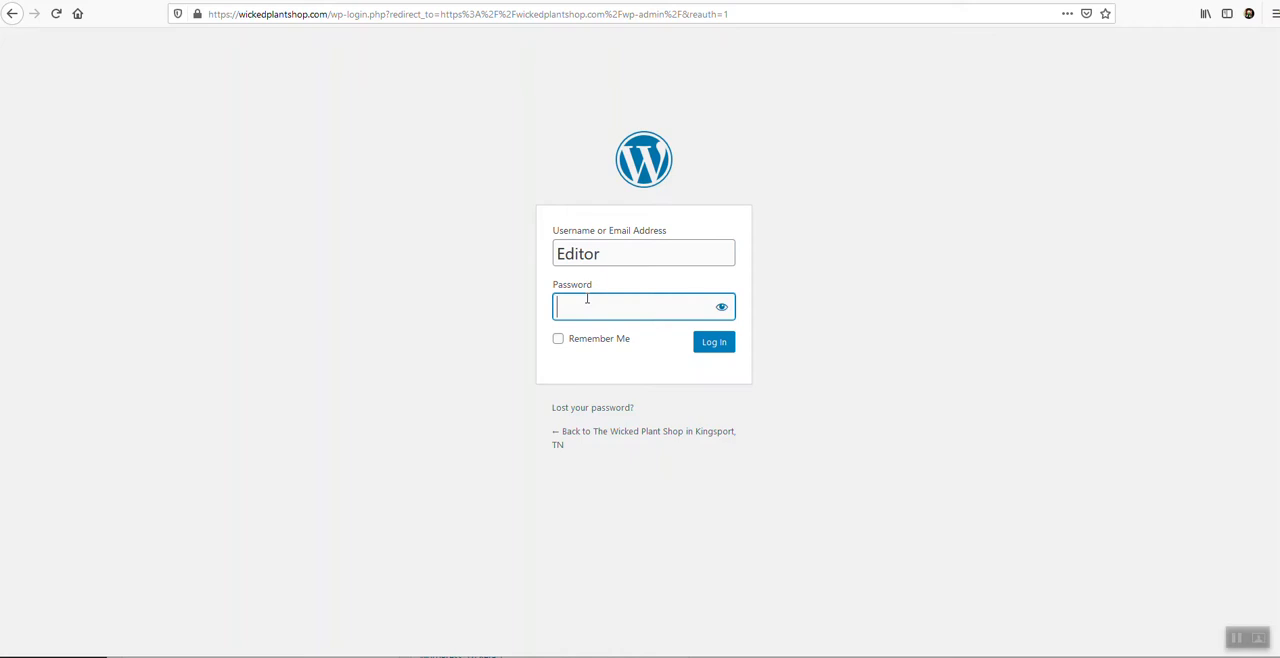
pyautogui.hotkey('ctrl', 'v')
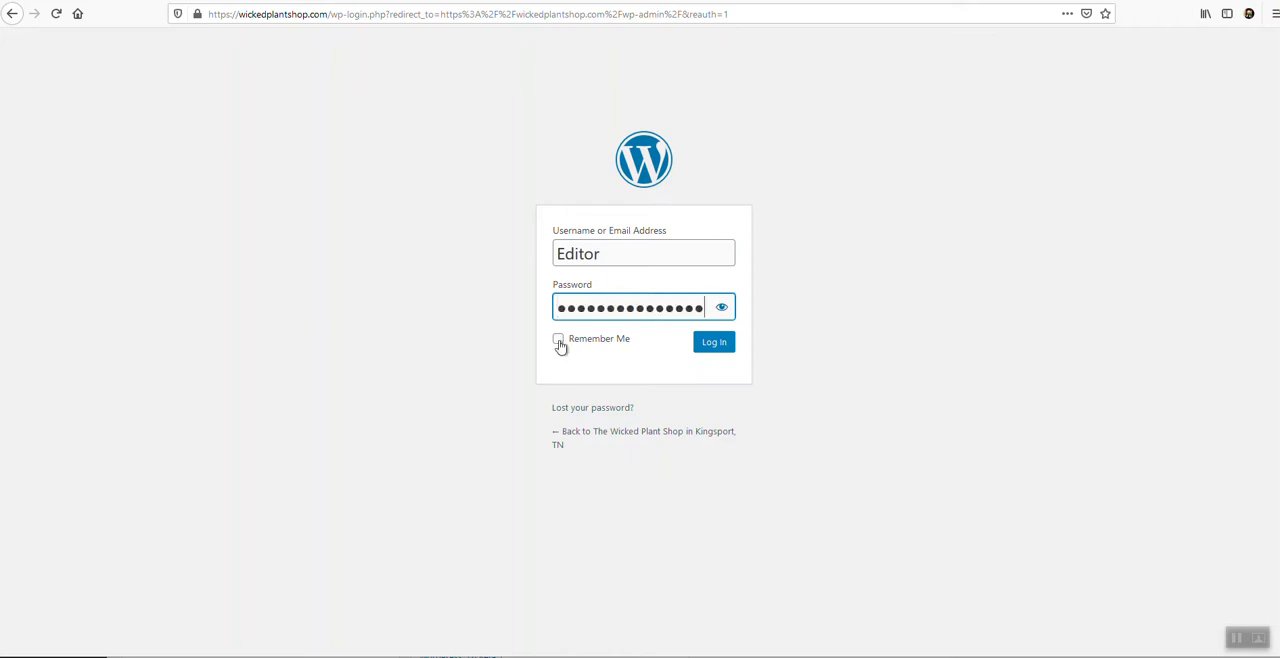
pyautogui.click(560, 342)
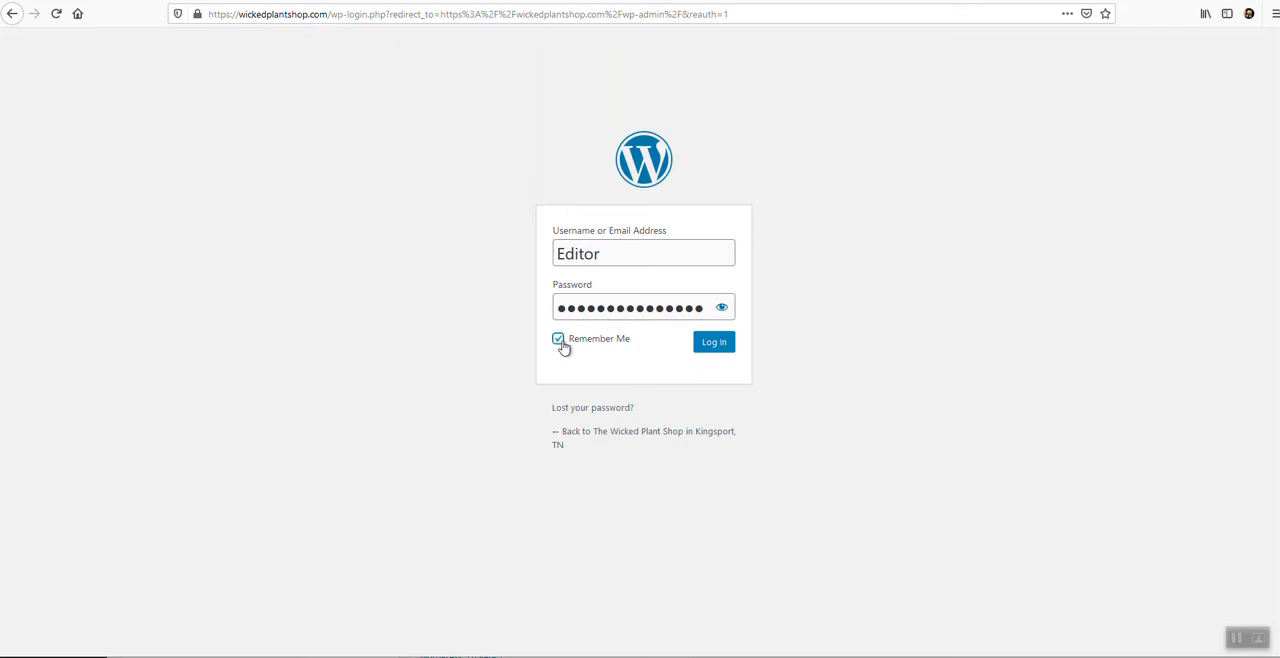
pyautogui.click(712, 345)
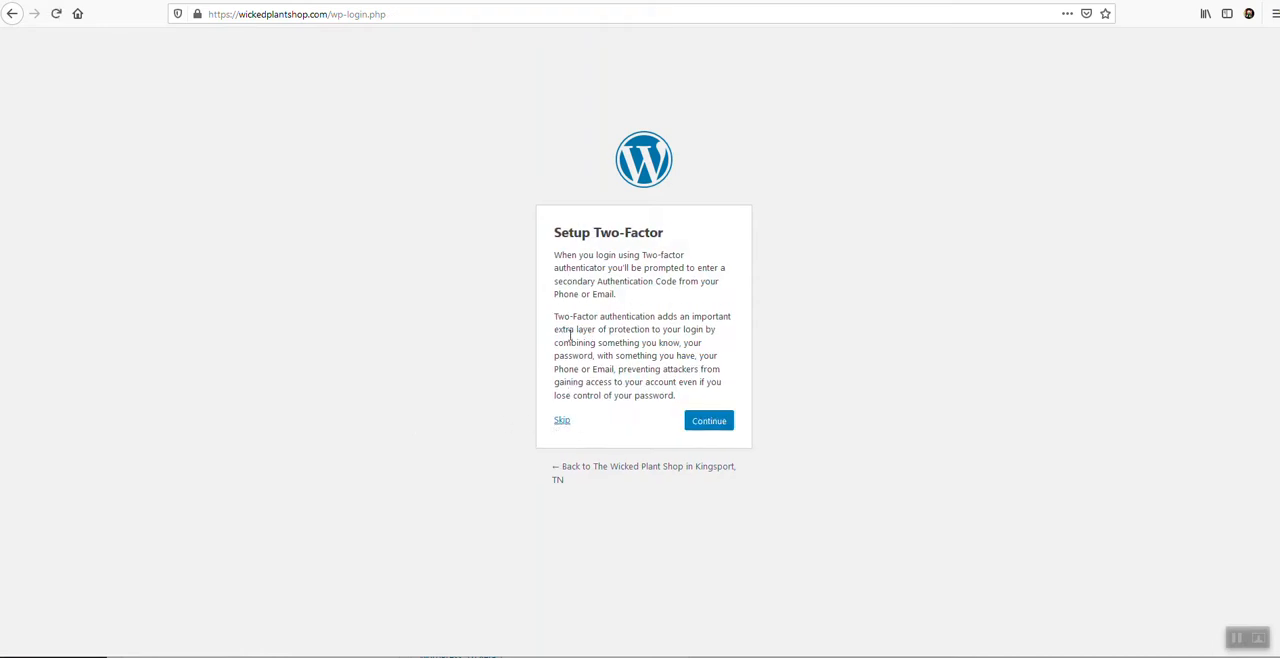
pyautogui.click(564, 419)
pyautogui.click(564, 420)
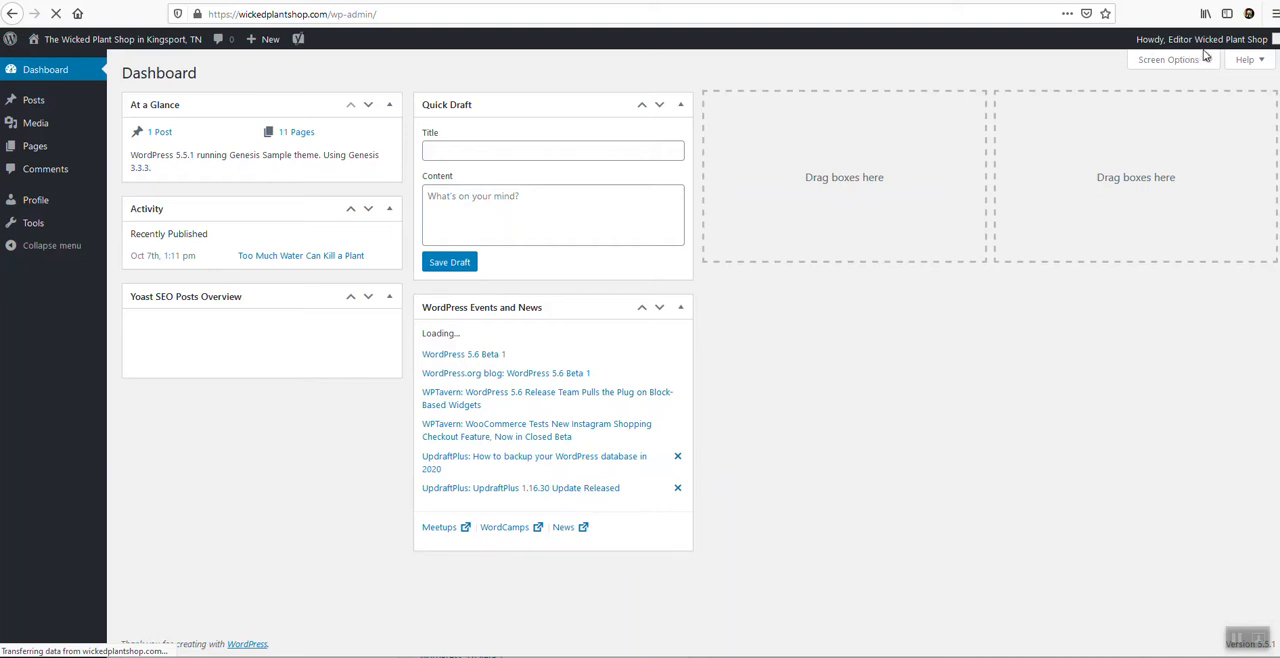
# Find the Home: The Wicked Plant Shop front page in the site's page list, open it in Beaver Builder, and decline the tour.
pyautogui.moveTo(1178, 53)
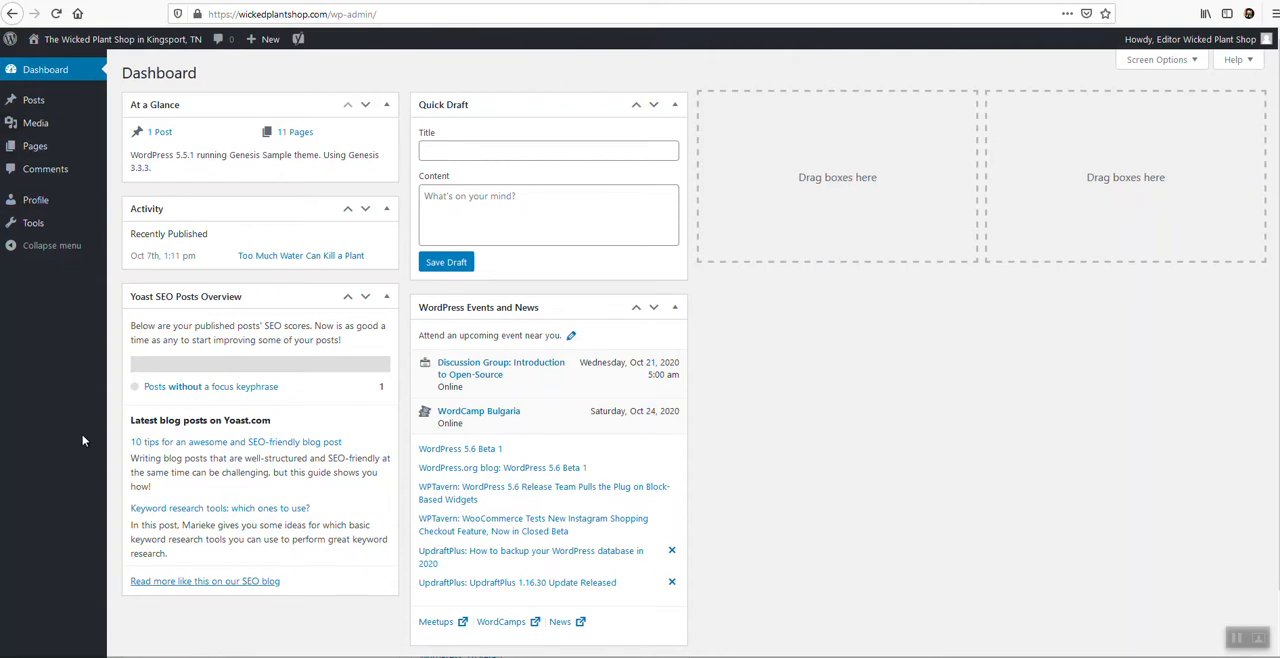
pyautogui.moveTo(36, 157)
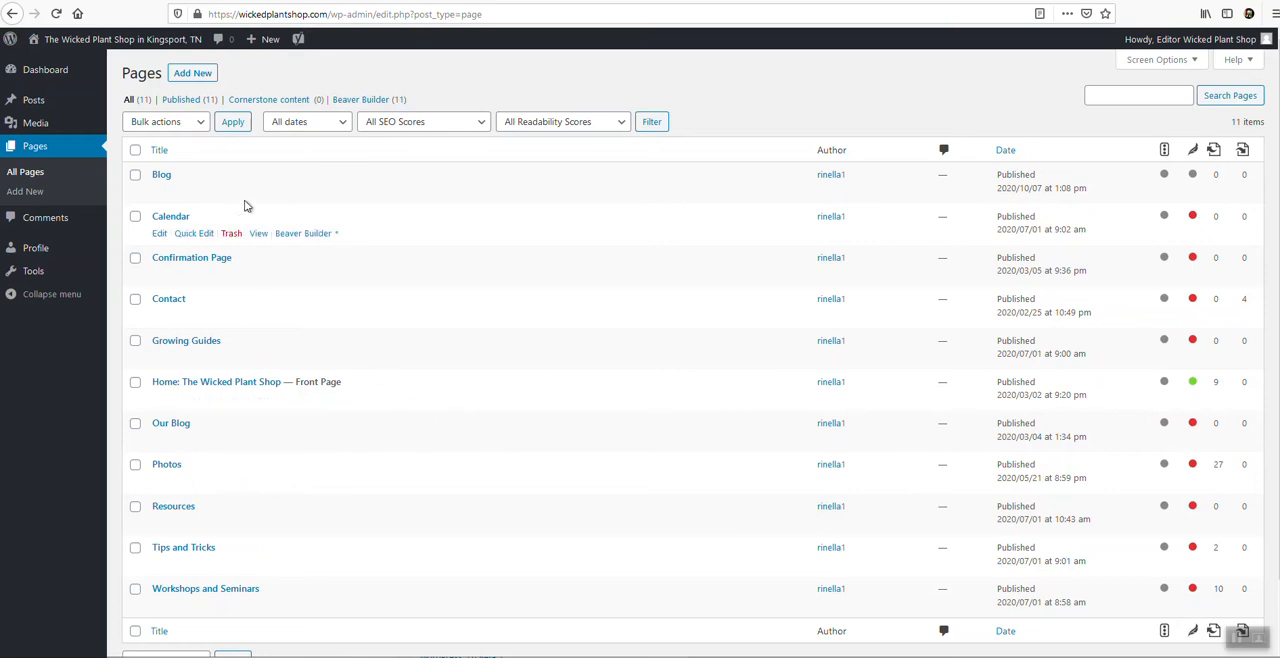
pyautogui.scroll(-1, 222, 233)
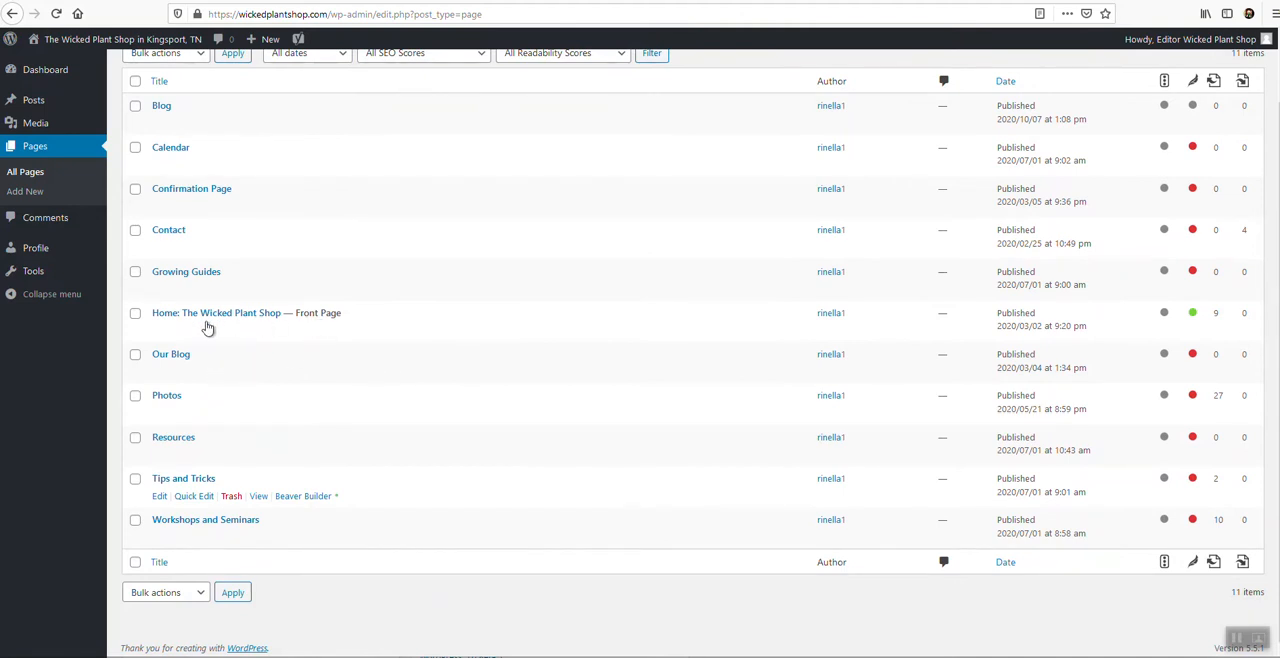
pyautogui.scroll(1, 298, 321)
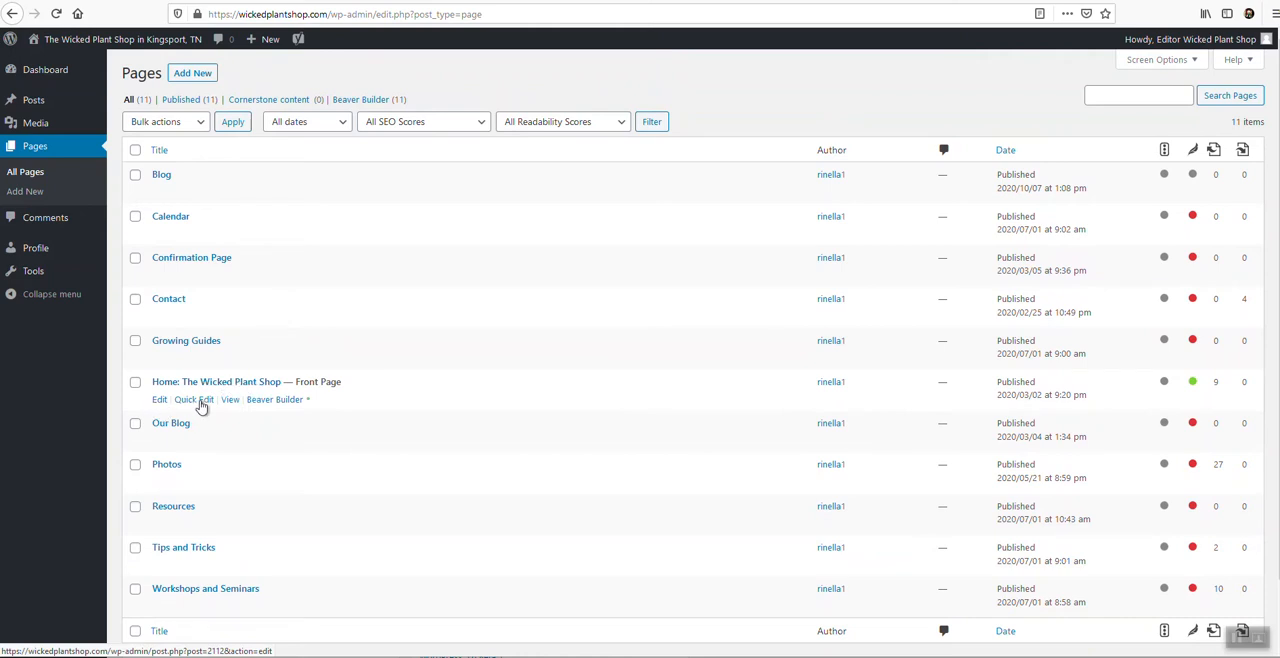
pyautogui.click(270, 400)
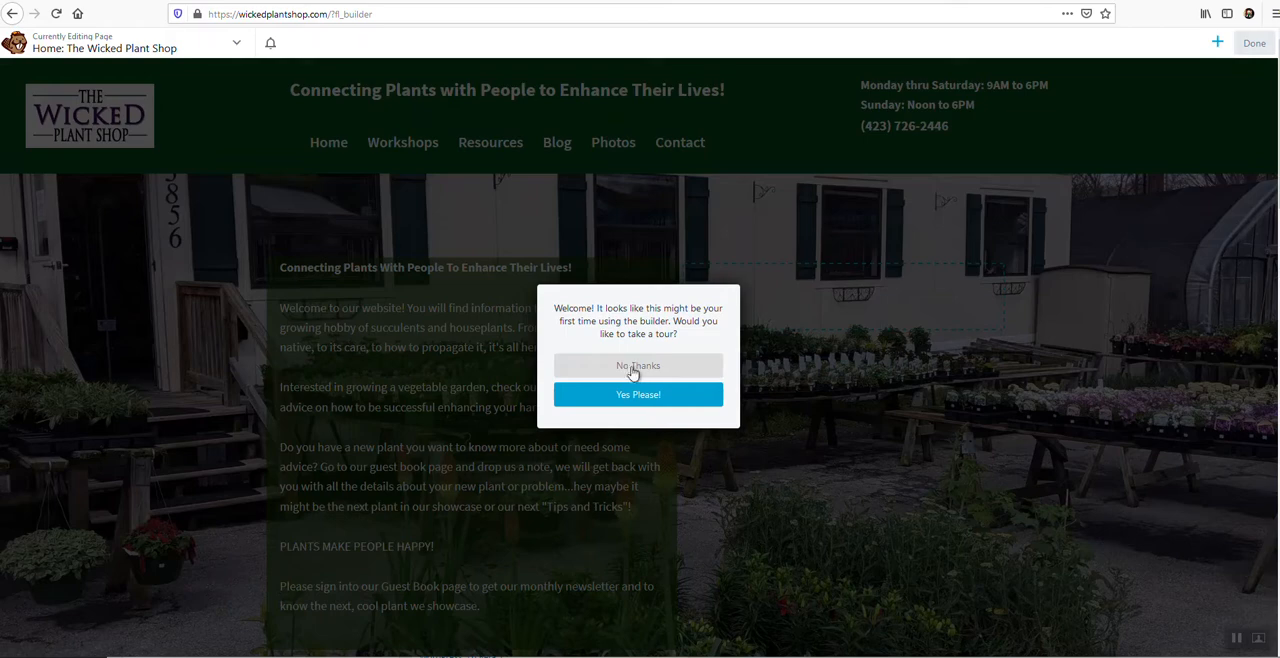
pyautogui.click(636, 368)
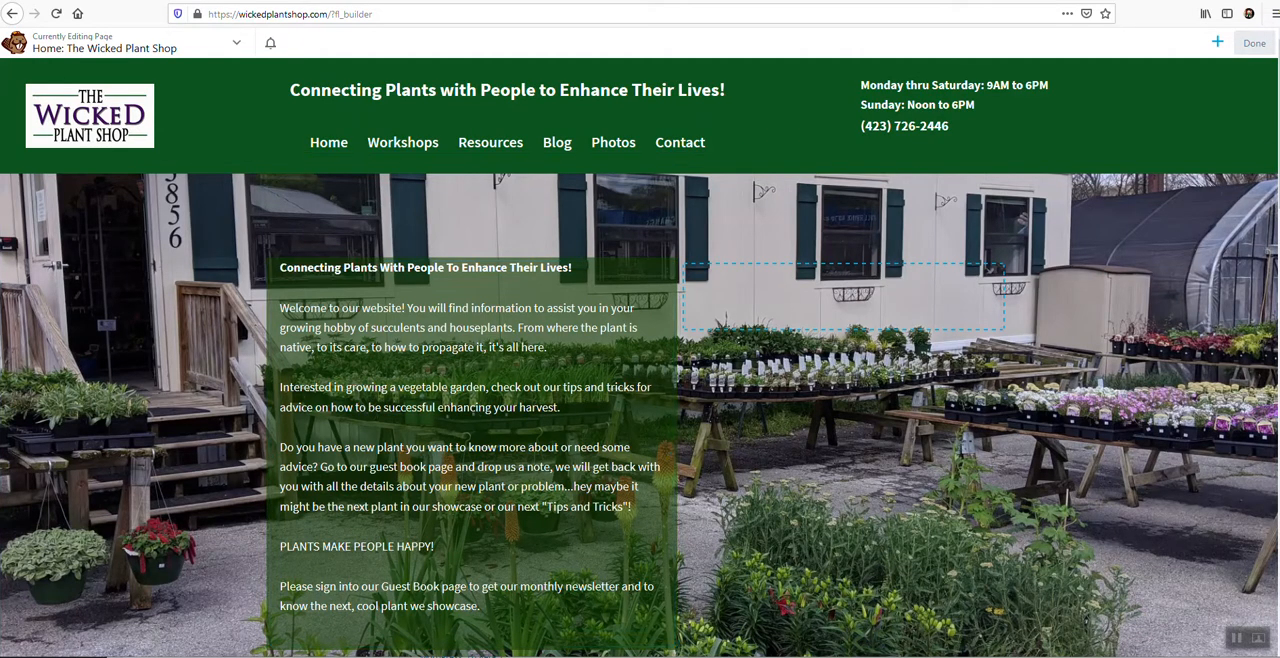
# Return to the page list and reopen the Home front page in Beaver Builder.
pyautogui.click(11, 14)
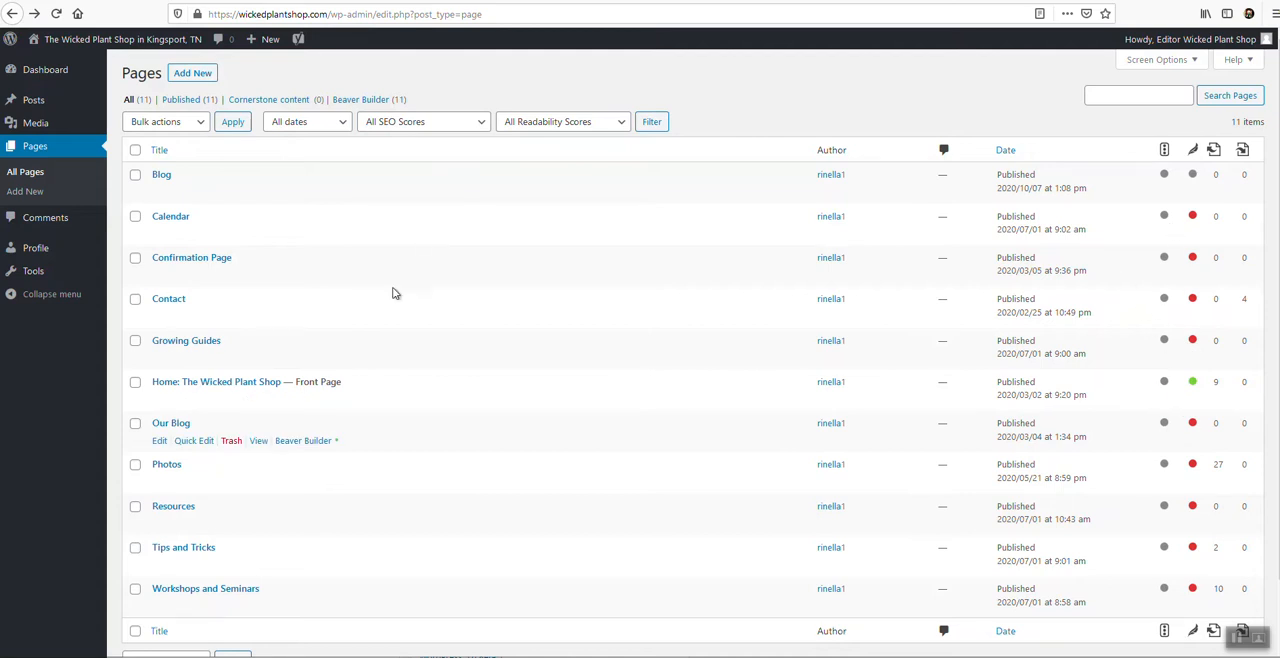
pyautogui.click(280, 400)
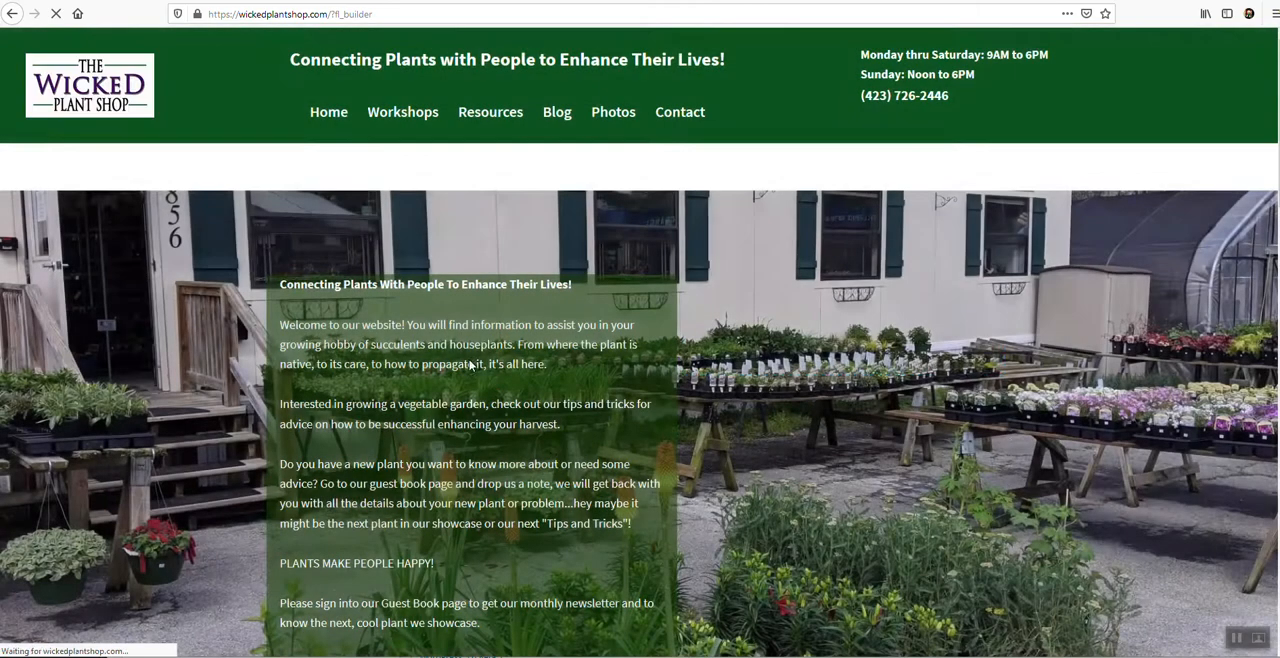
pyautogui.moveTo(776, 340)
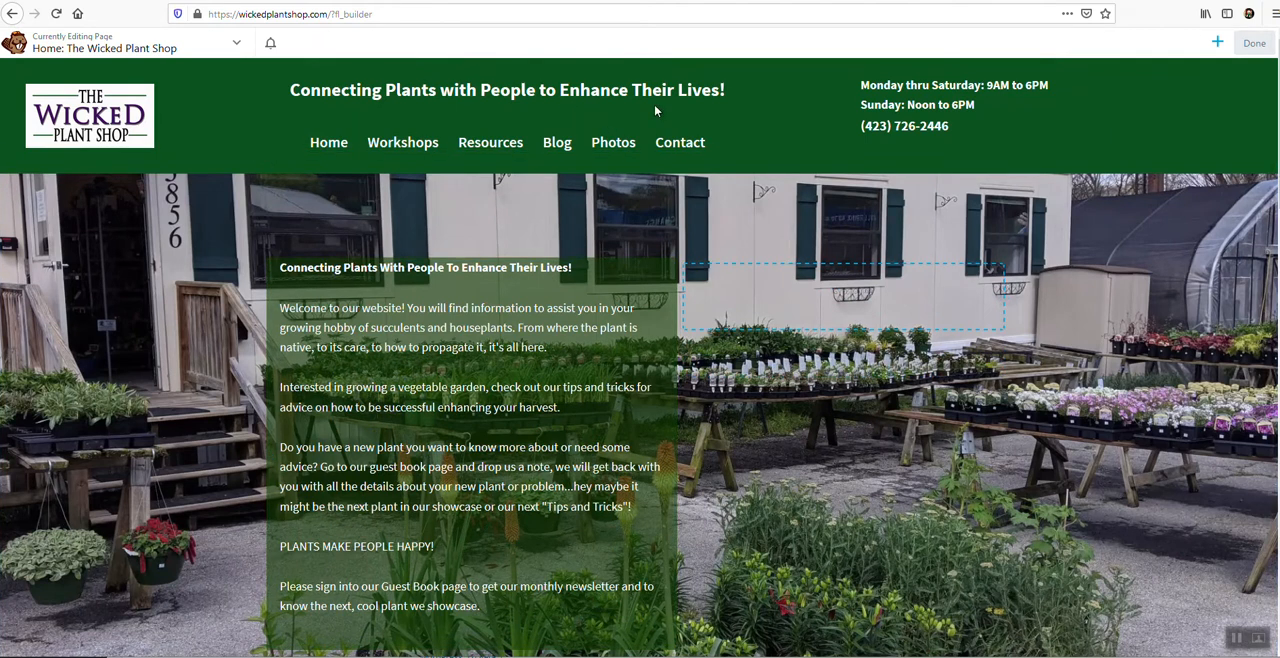
# Look through the Home page's editable sections, from the footer and service callouts to the welcome text and community banner.
pyautogui.scroll(-15, 668, 150)
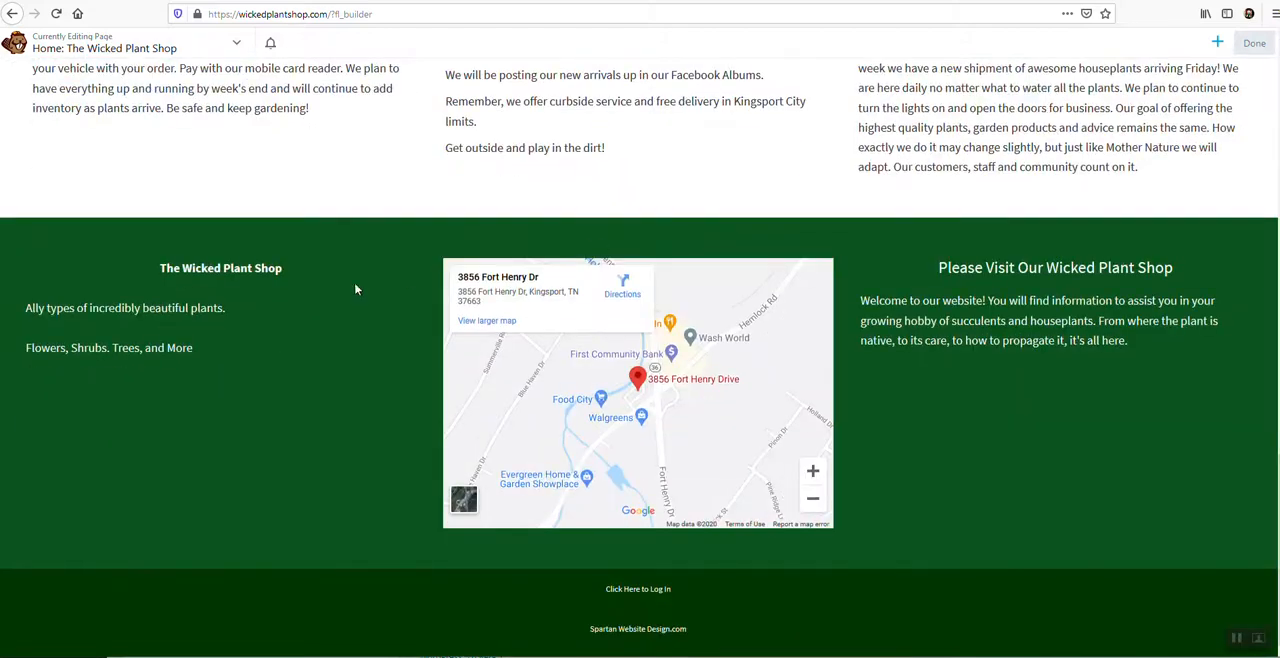
pyautogui.scroll(4, 652, 400)
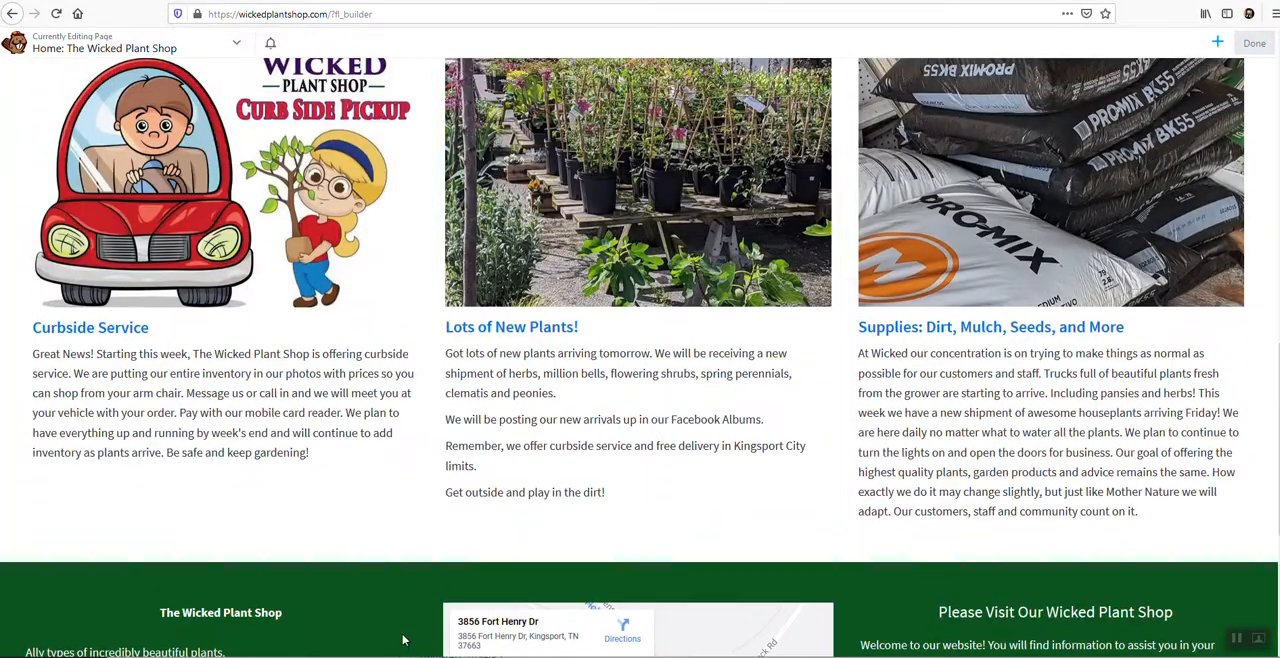
pyautogui.scroll(2, 428, 574)
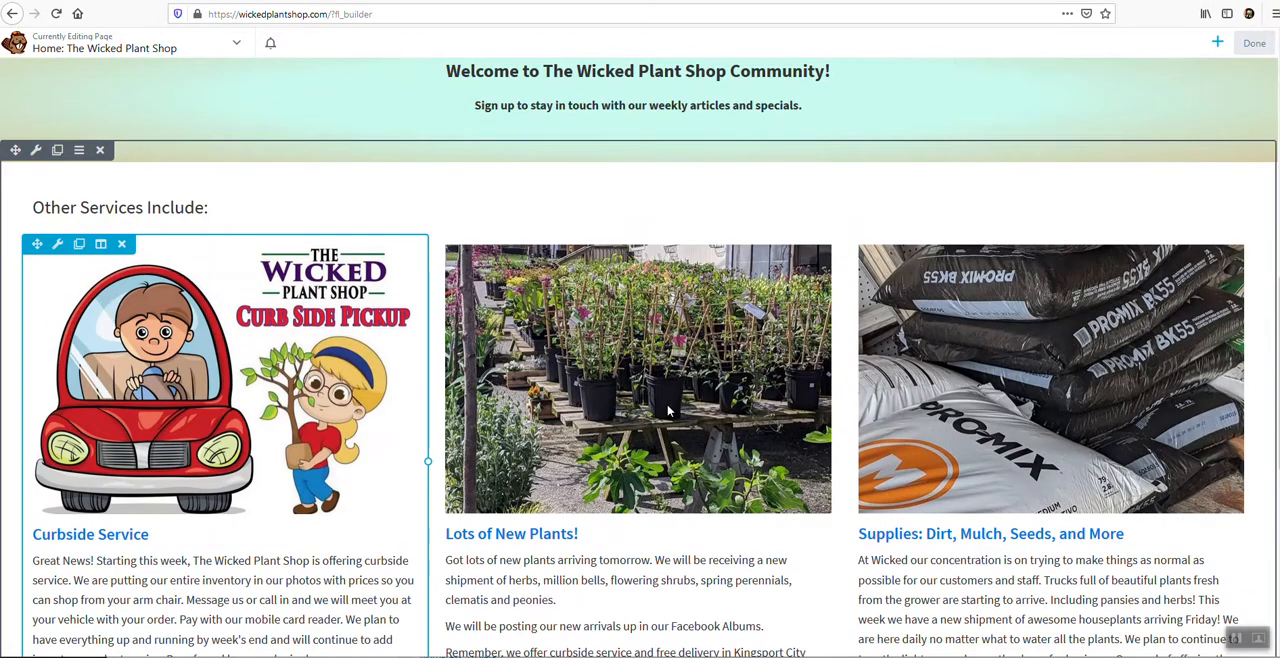
pyautogui.scroll(8, 400, 358)
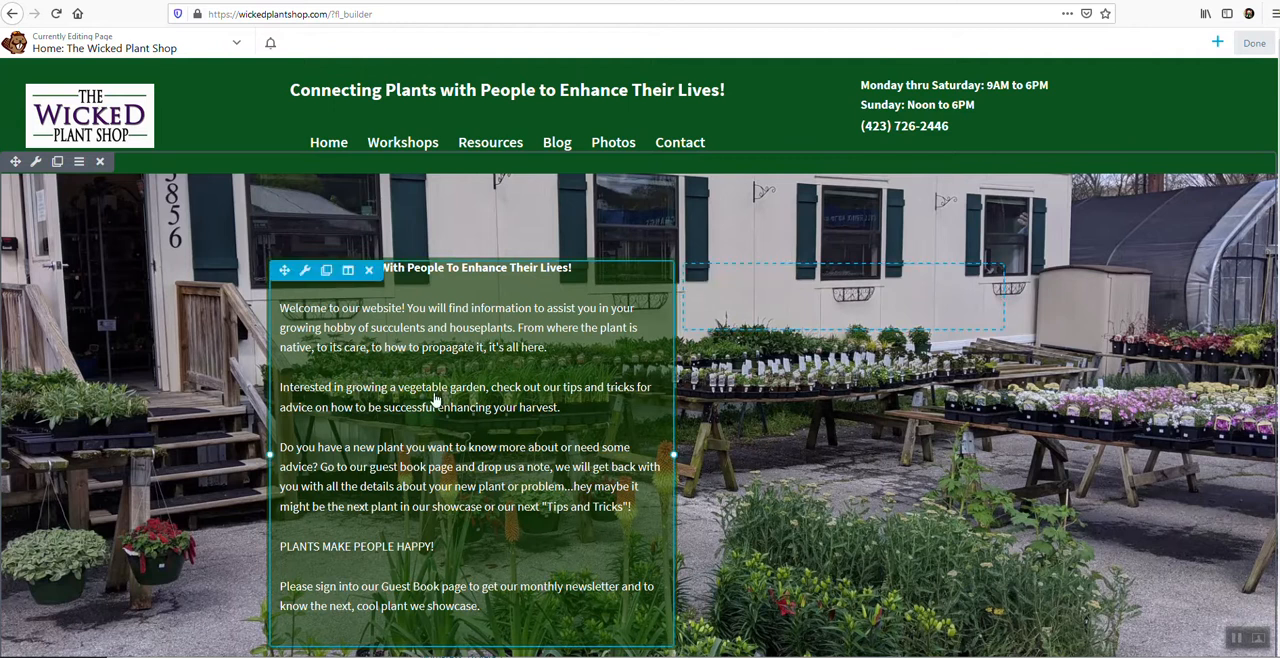
pyautogui.scroll(-3, 425, 435)
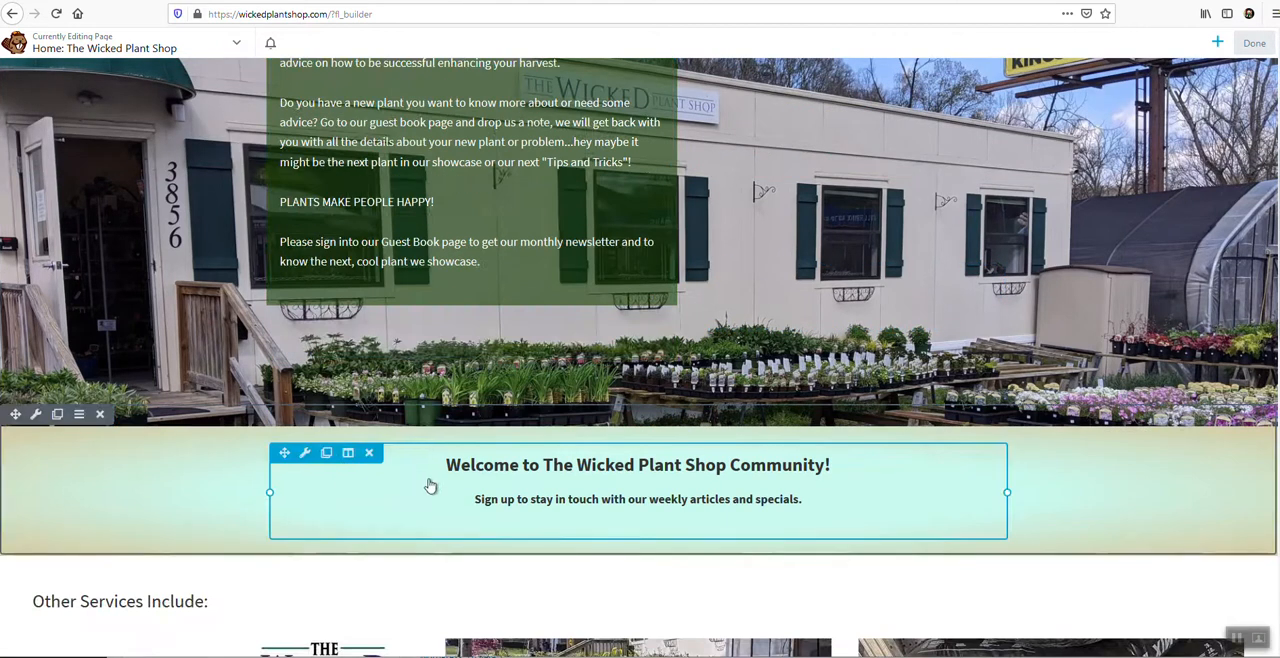
pyautogui.scroll(2, 414, 457)
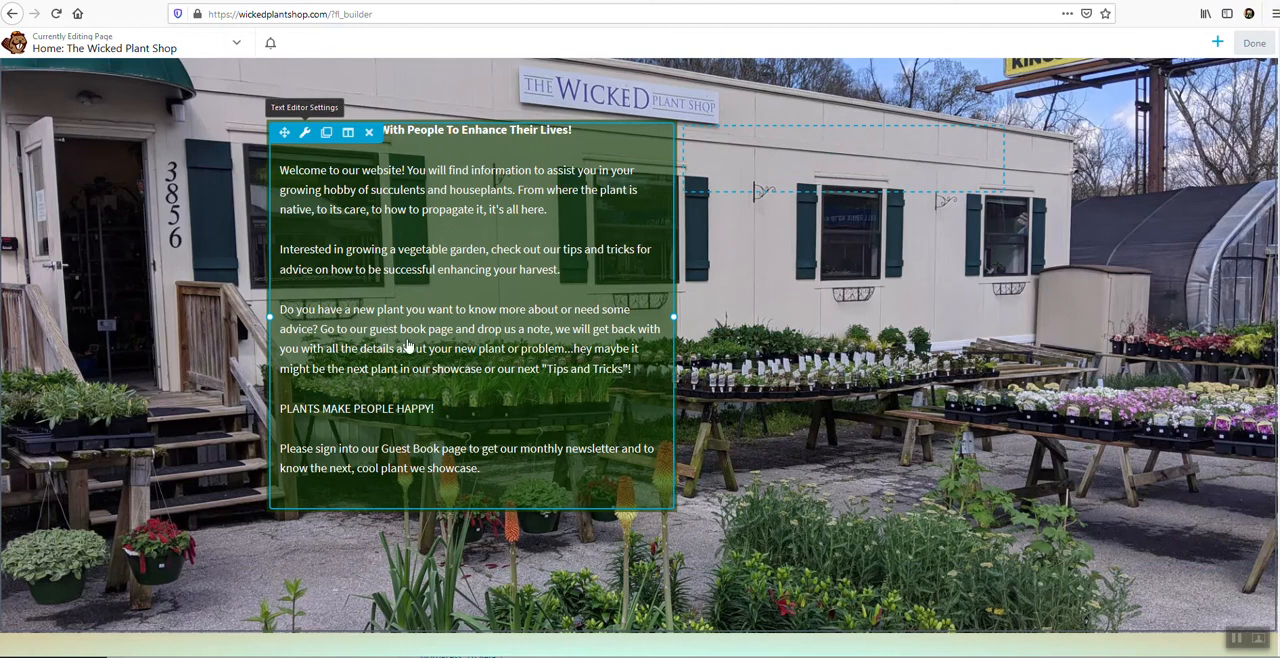
# Open the welcome text over the storefront photo for editing, enlarge the Text Editor window, and save the module.
pyautogui.scroll(-2, 298, 167)
pyautogui.click(298, 167)
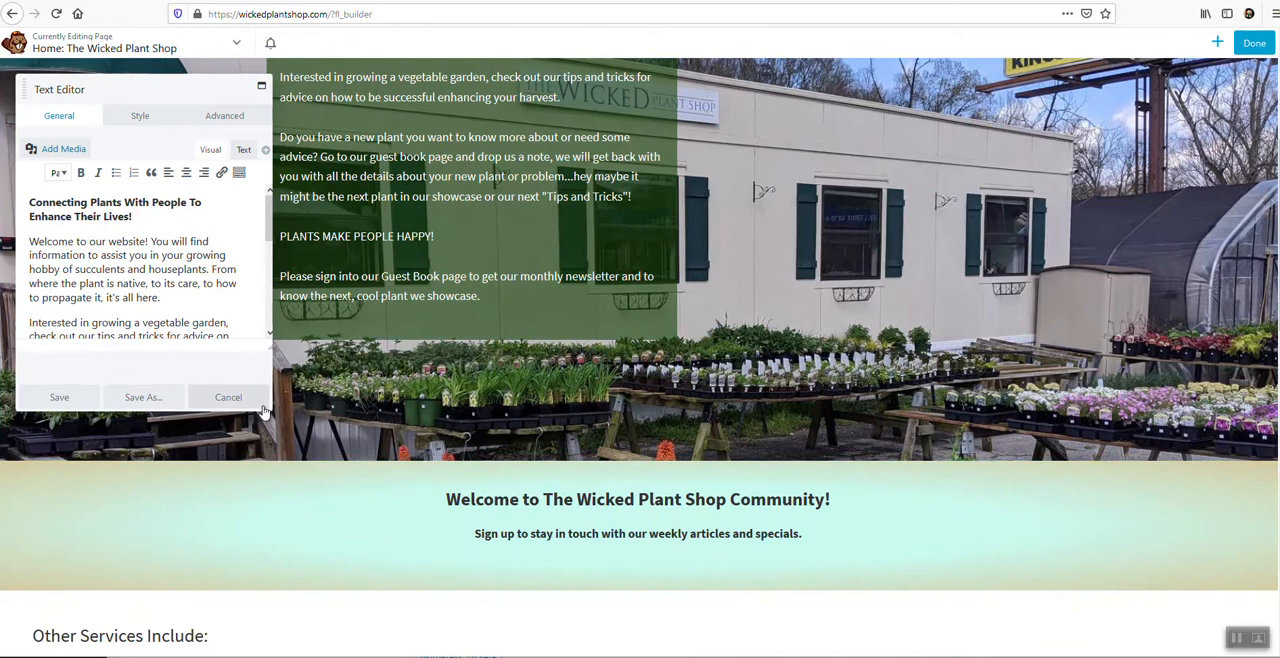
pyautogui.moveTo(269, 411); pyautogui.dragTo(966, 615)
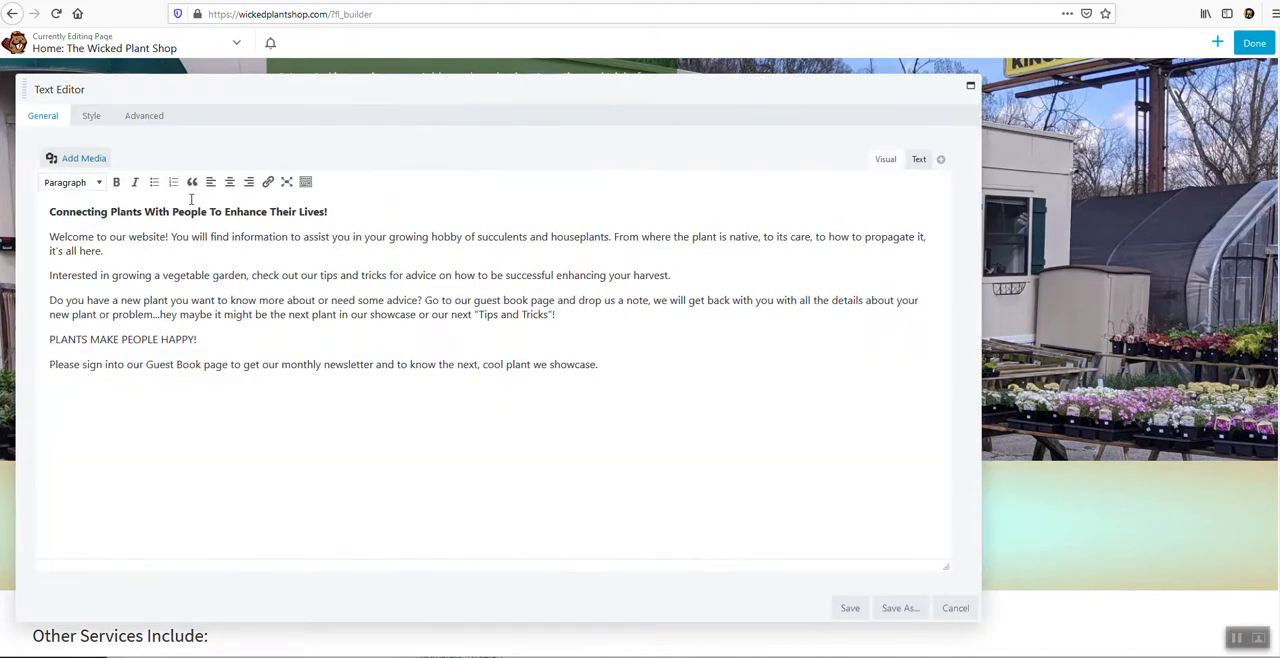
pyautogui.click(840, 612)
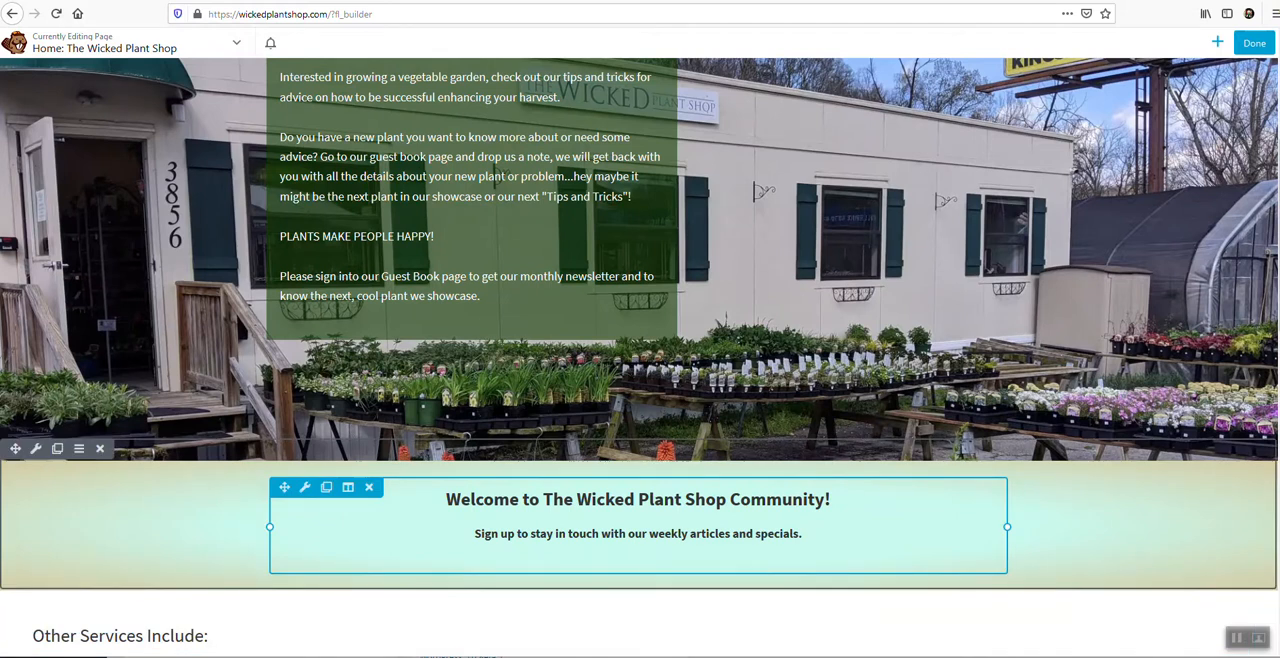
# Bring up the choices for discarding, drafting or publishing the Home page edits, and return to editing without choosing one.
pyautogui.scroll(5, 1262, 45)
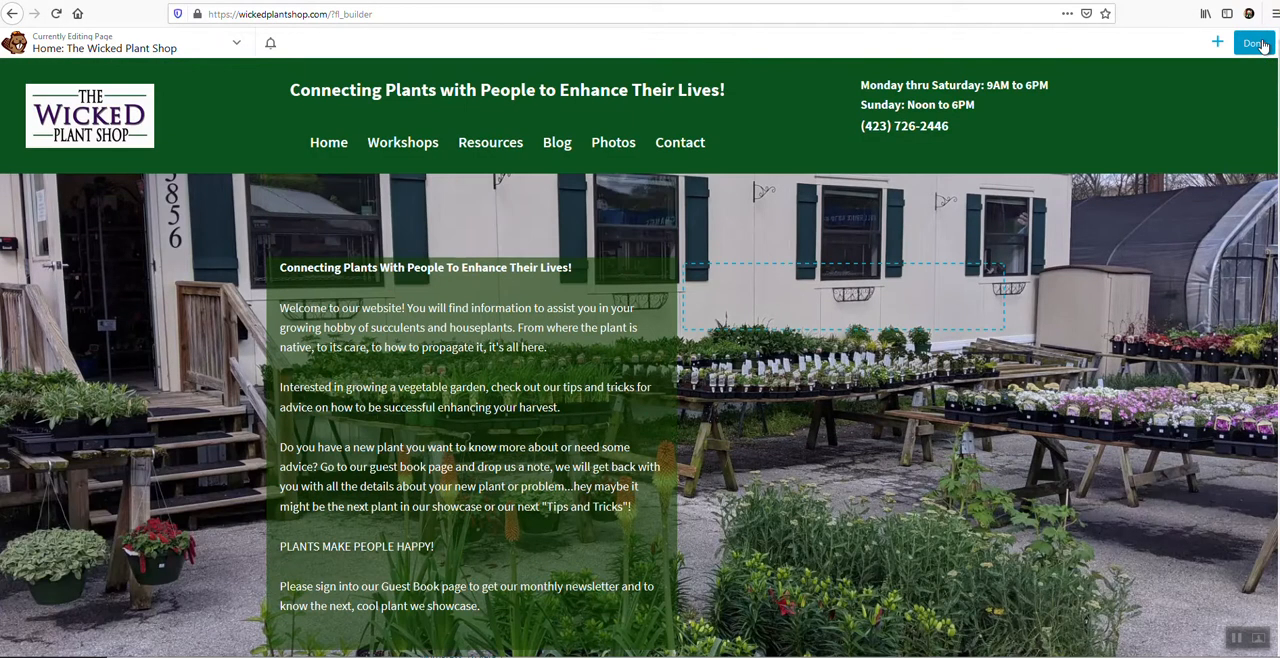
pyautogui.click(1262, 45)
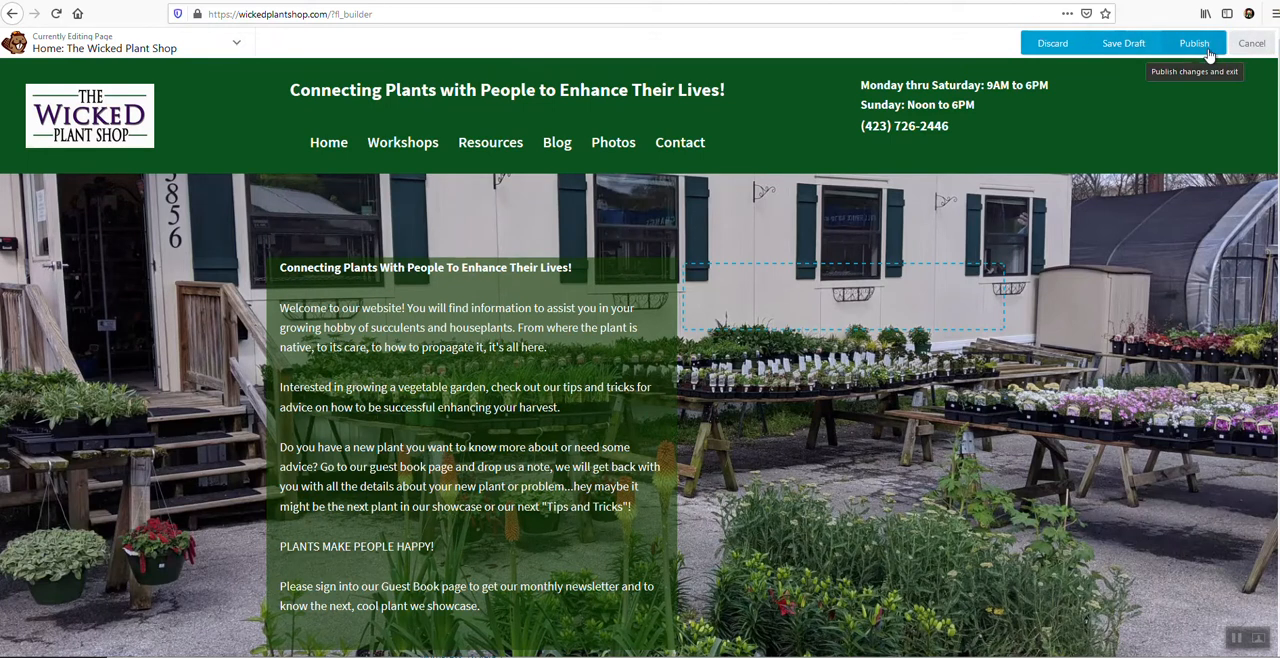
pyautogui.scroll(-4, 744, 615)
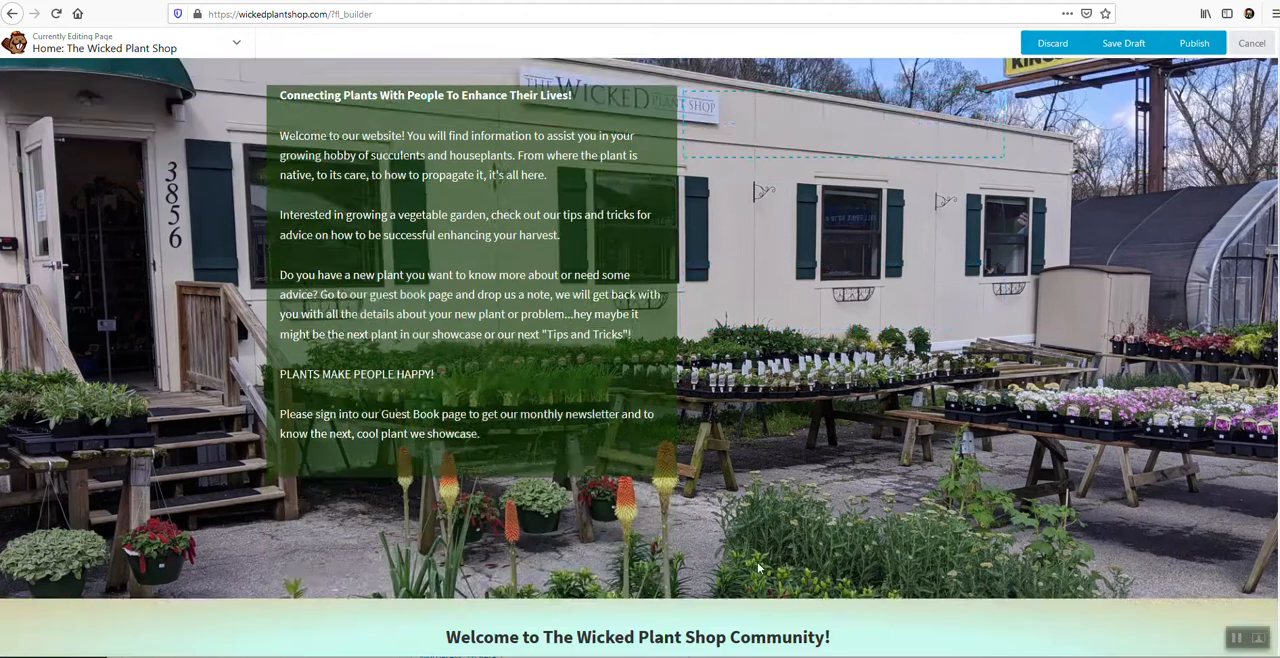
pyautogui.scroll(-2, 685, 469)
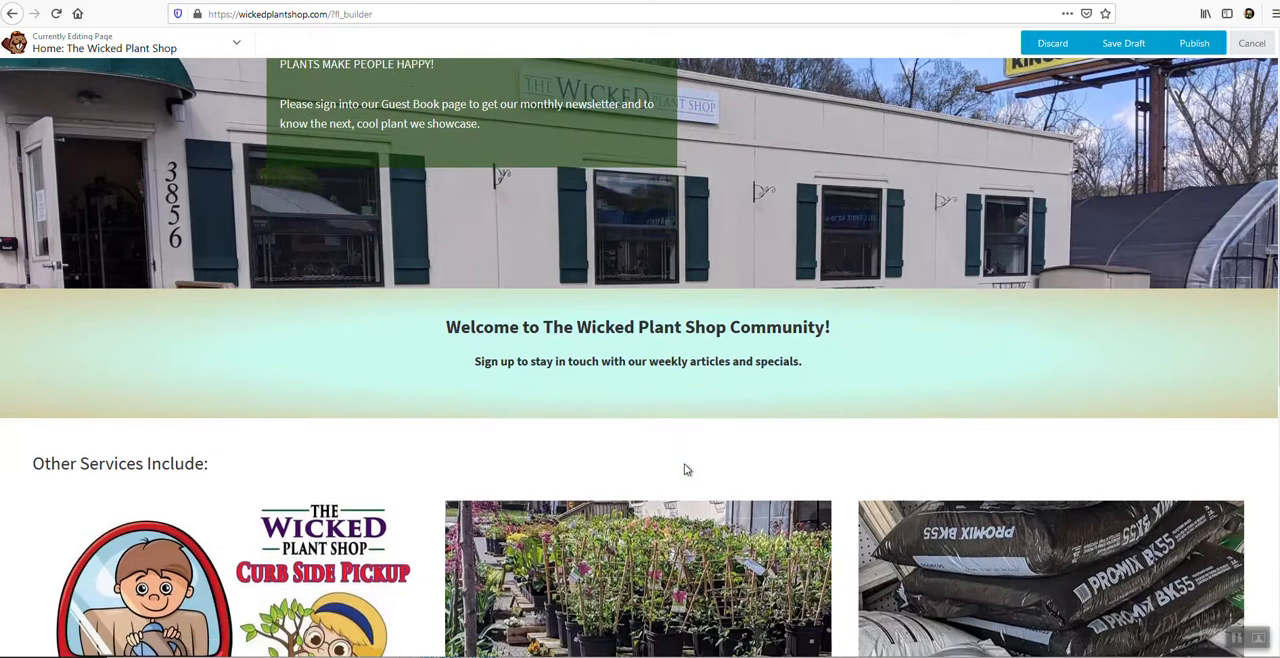
pyautogui.scroll(2, 1144, 145)
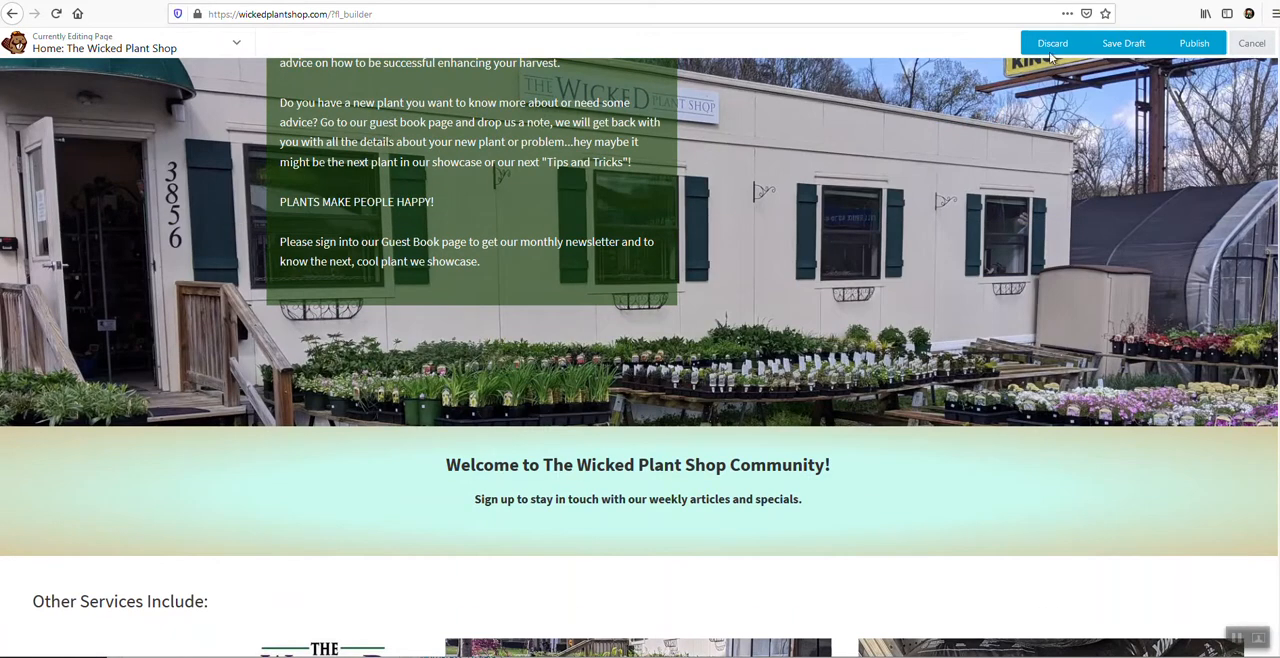
pyautogui.click(1214, 45)
# Open the "Lots of New Plants!" callout for editing, check its heading and text, and bring up its photo settings.
pyautogui.scroll(-5, 508, 332)
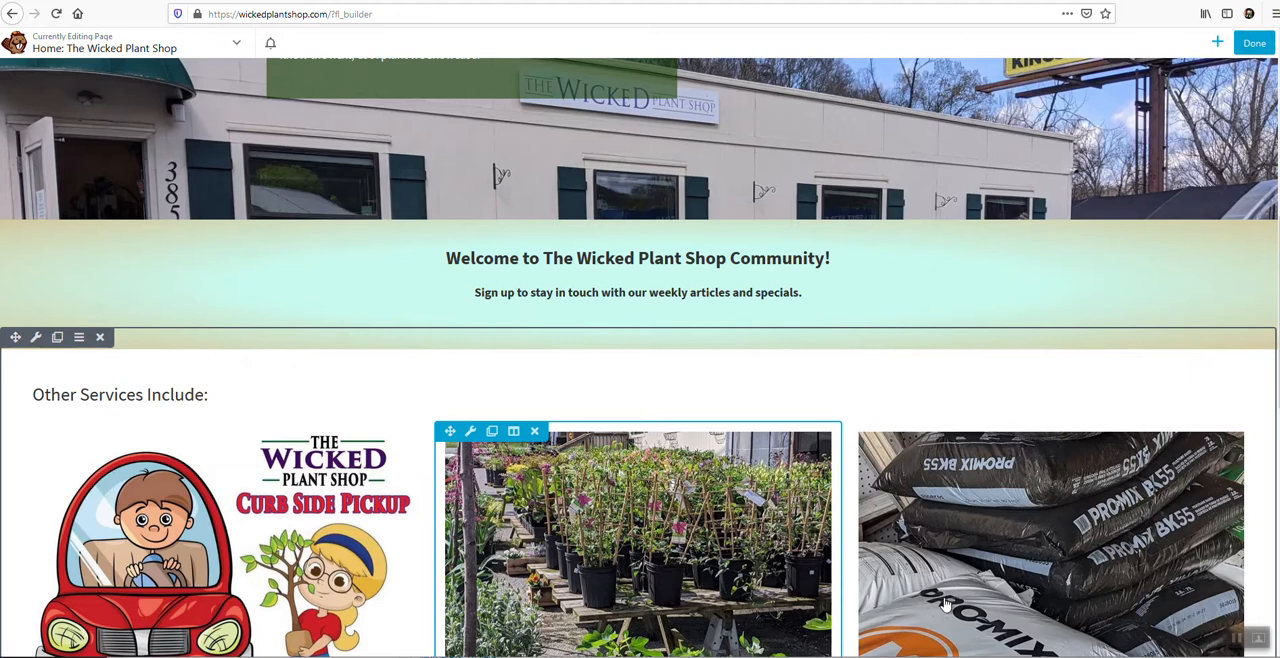
pyautogui.scroll(-3, 750, 570)
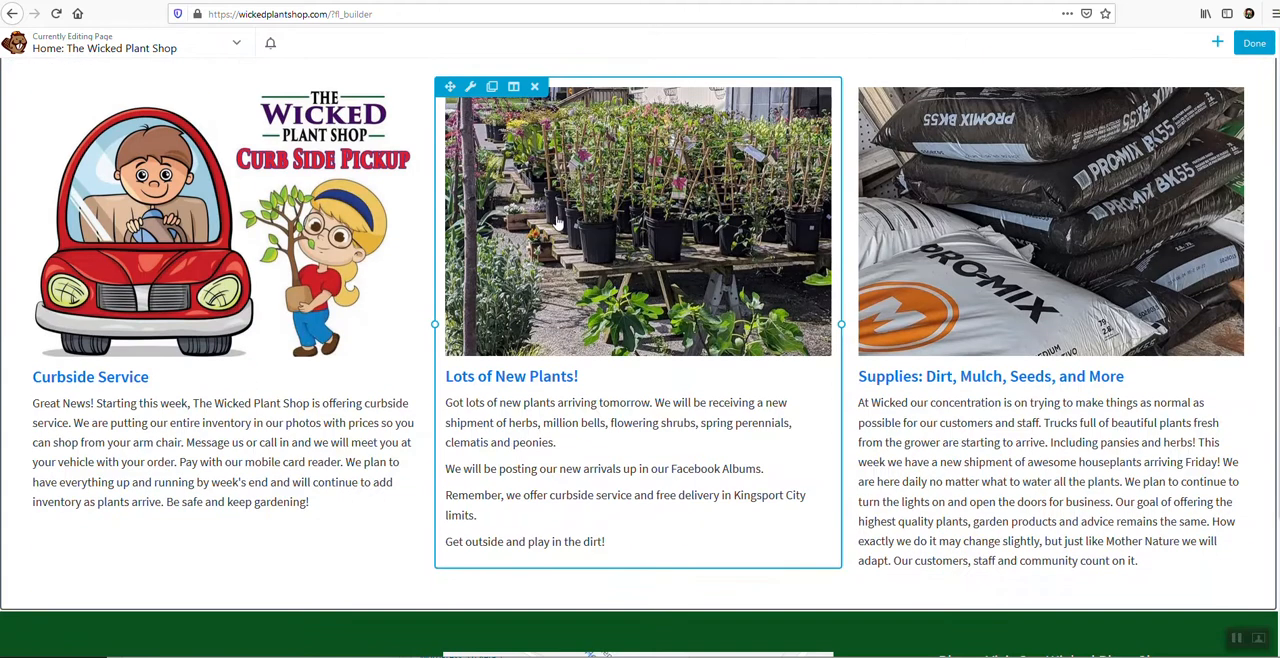
pyautogui.click(559, 218)
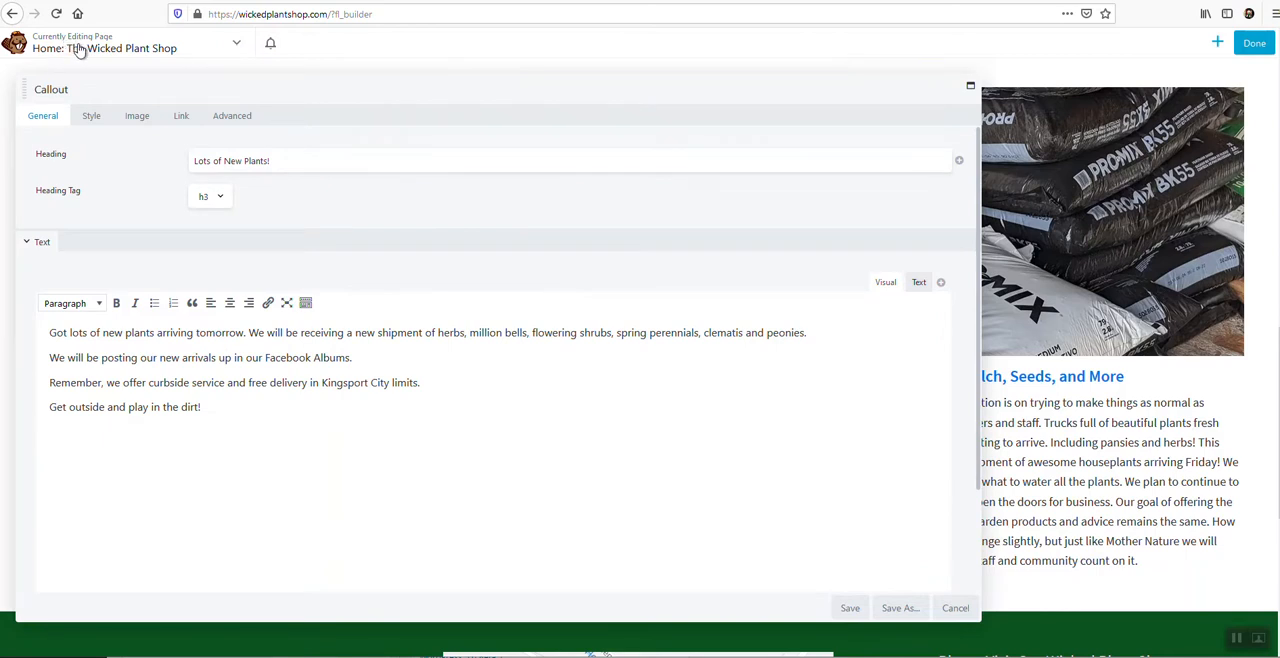
pyautogui.click(133, 119)
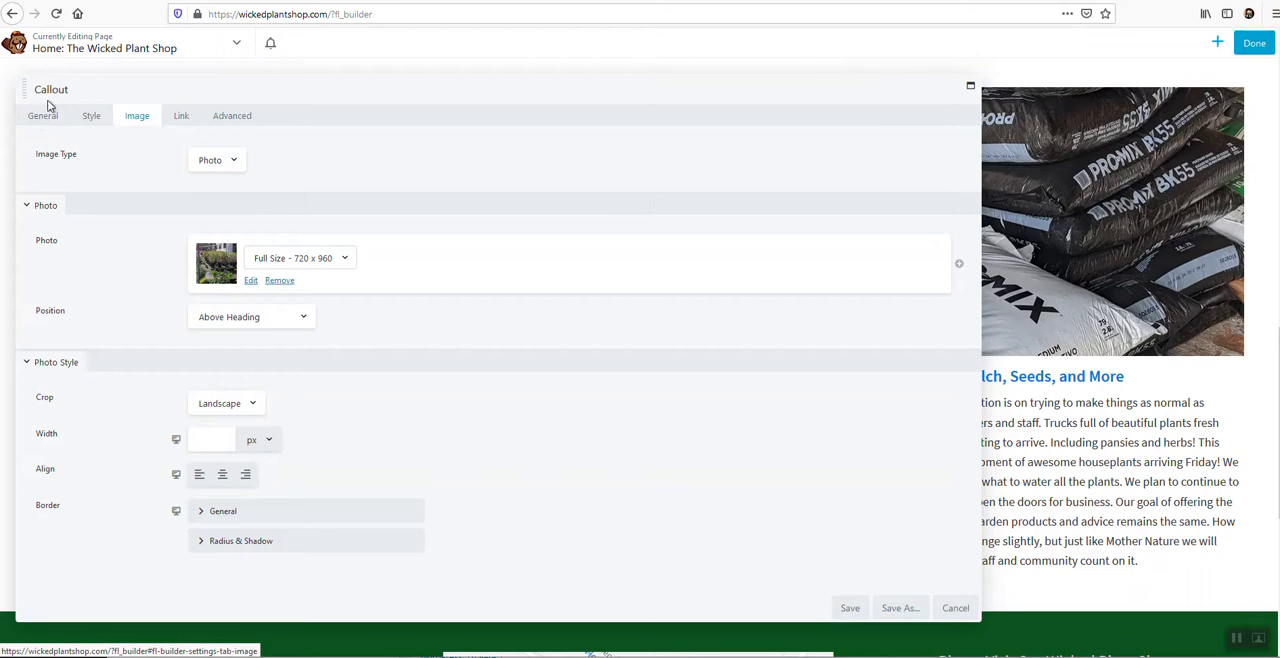
pyautogui.click(45, 116)
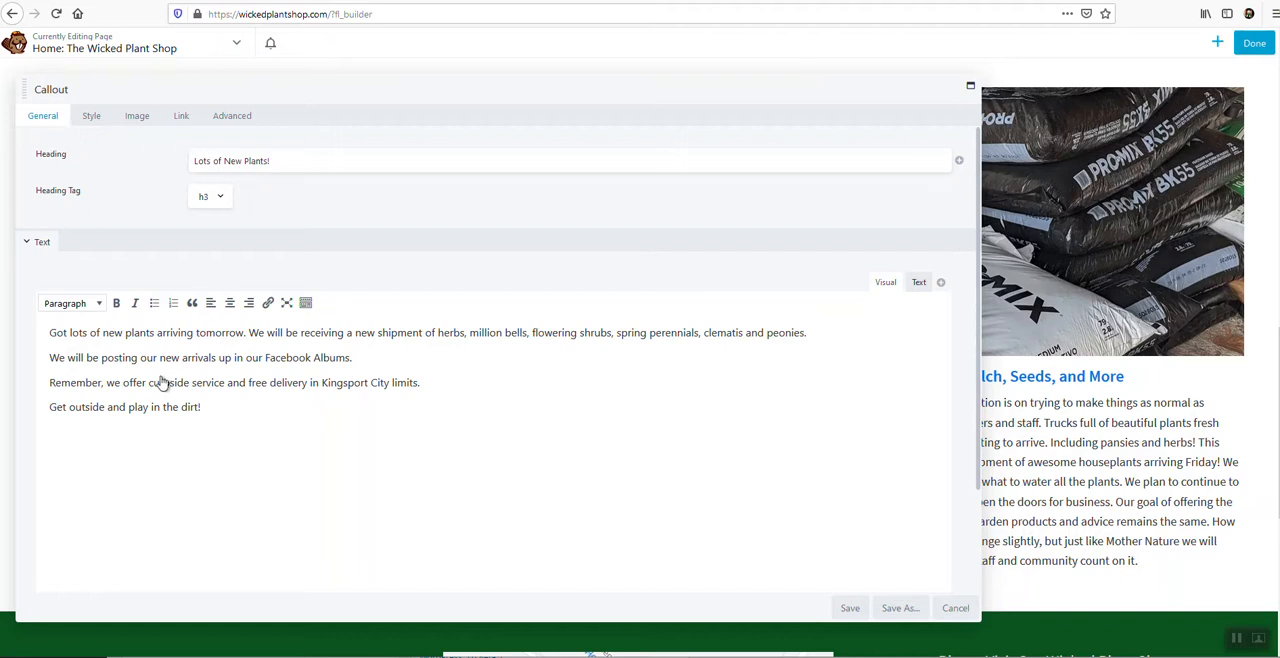
pyautogui.click(139, 118)
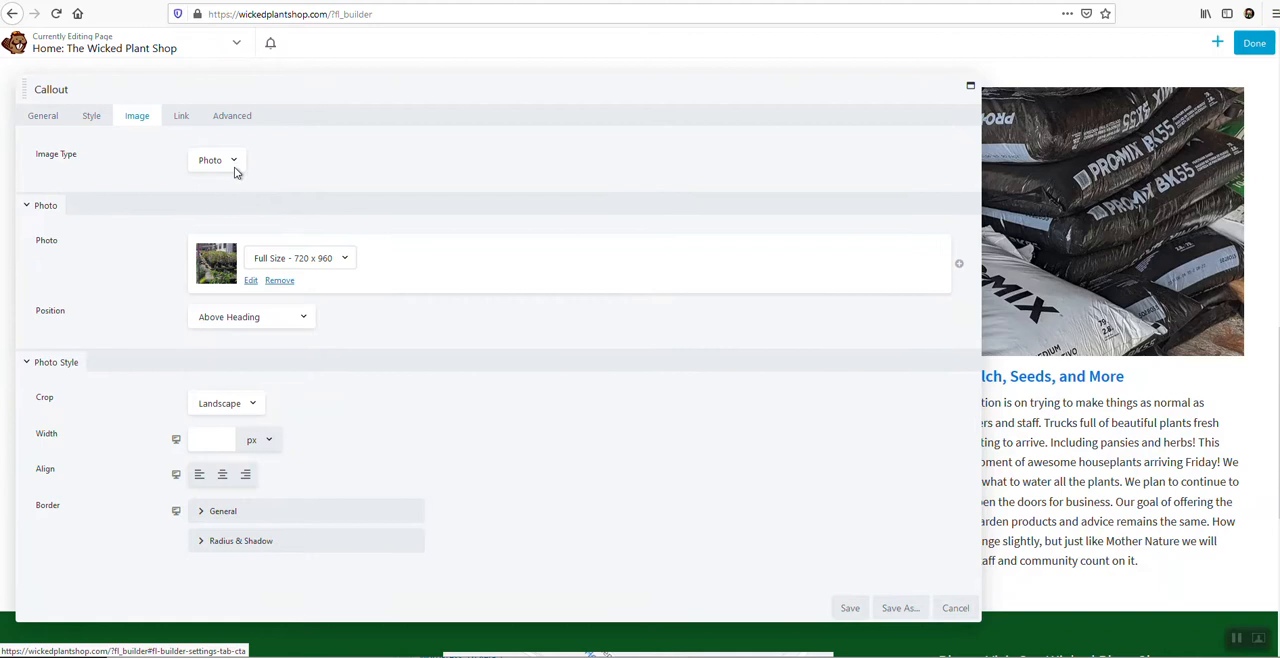
# Open the photo picker for the "Lots of New Plants!" callout and compare its file upload area with the media library.
pyautogui.click(250, 282)
pyautogui.click(138, 98)
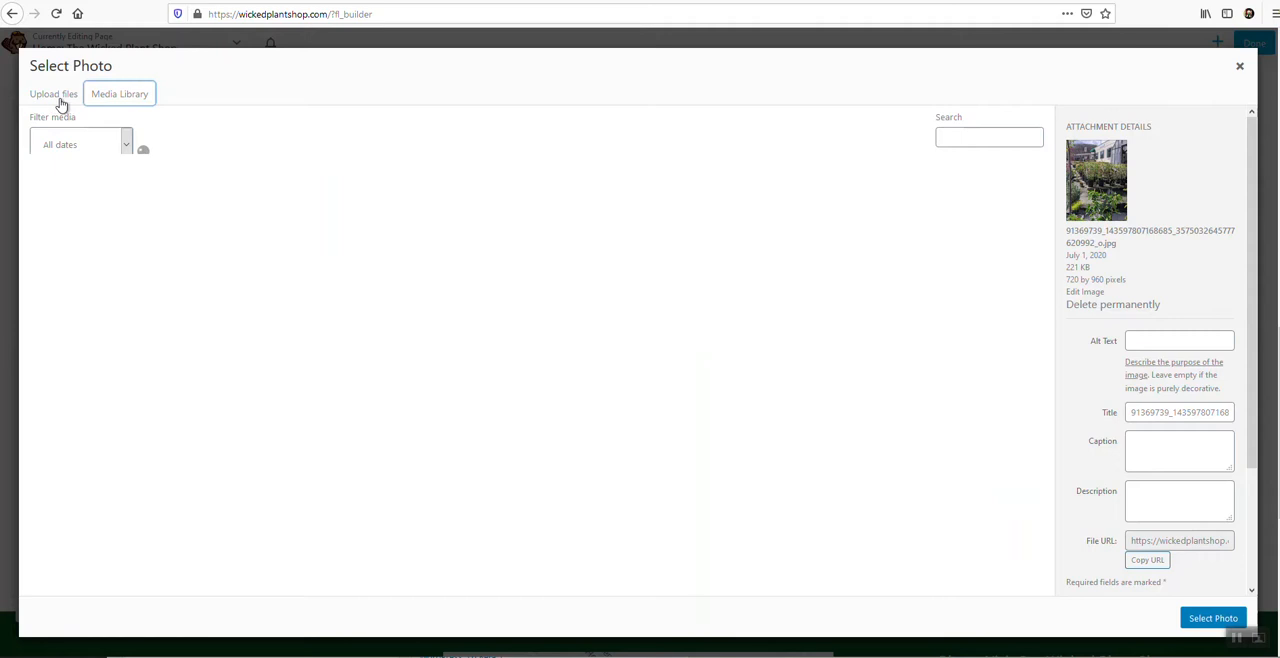
pyautogui.click(58, 98)
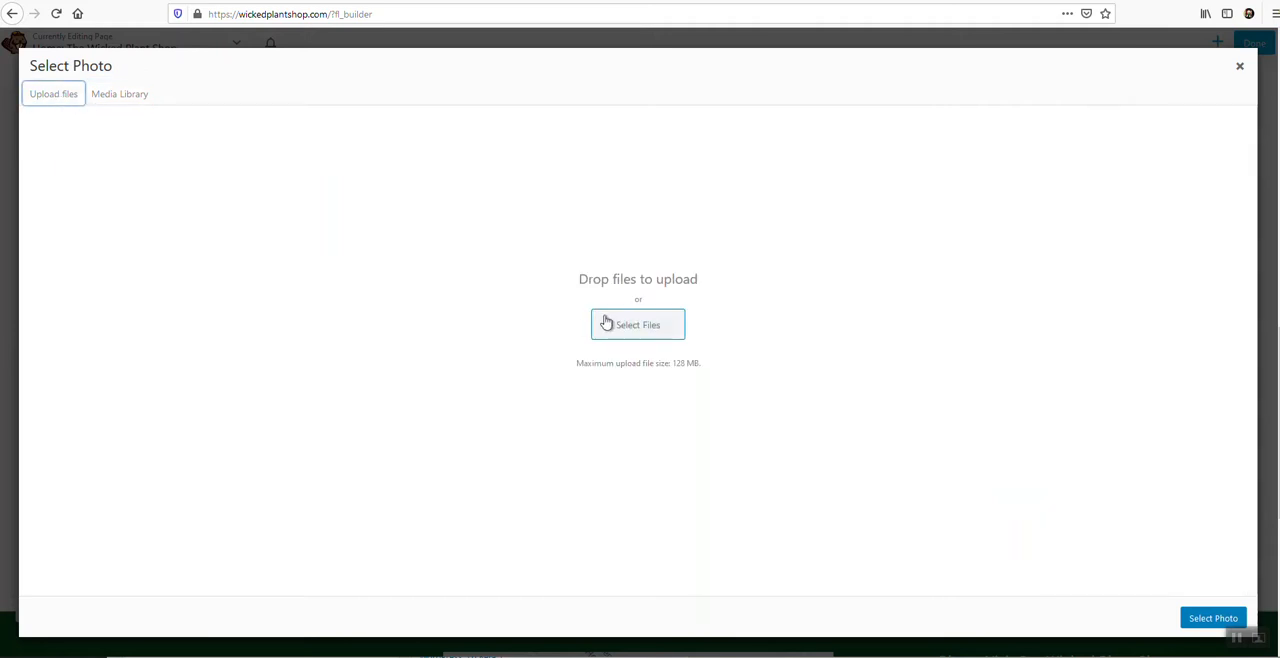
pyautogui.click(128, 98)
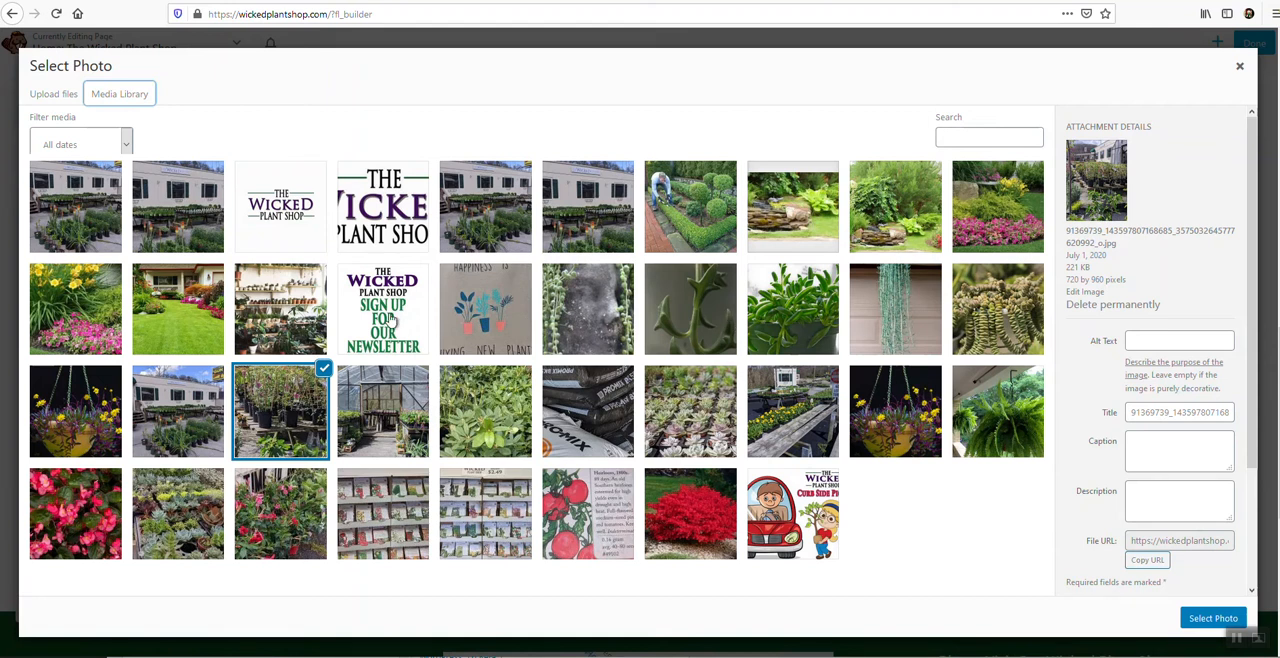
# Select the Wicked-Plant-Shop.jpg photo in the media library and check its alt text, title and description fields.
pyautogui.click(294, 244)
pyautogui.click(288, 330)
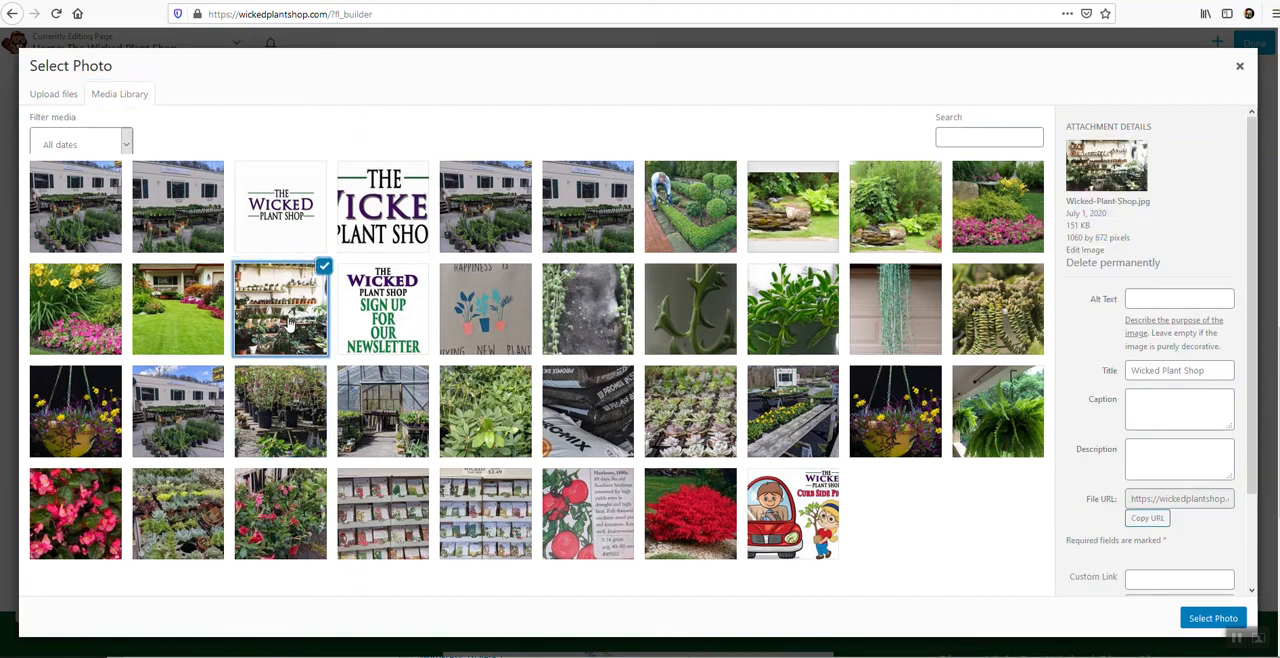
pyautogui.click(1169, 298)
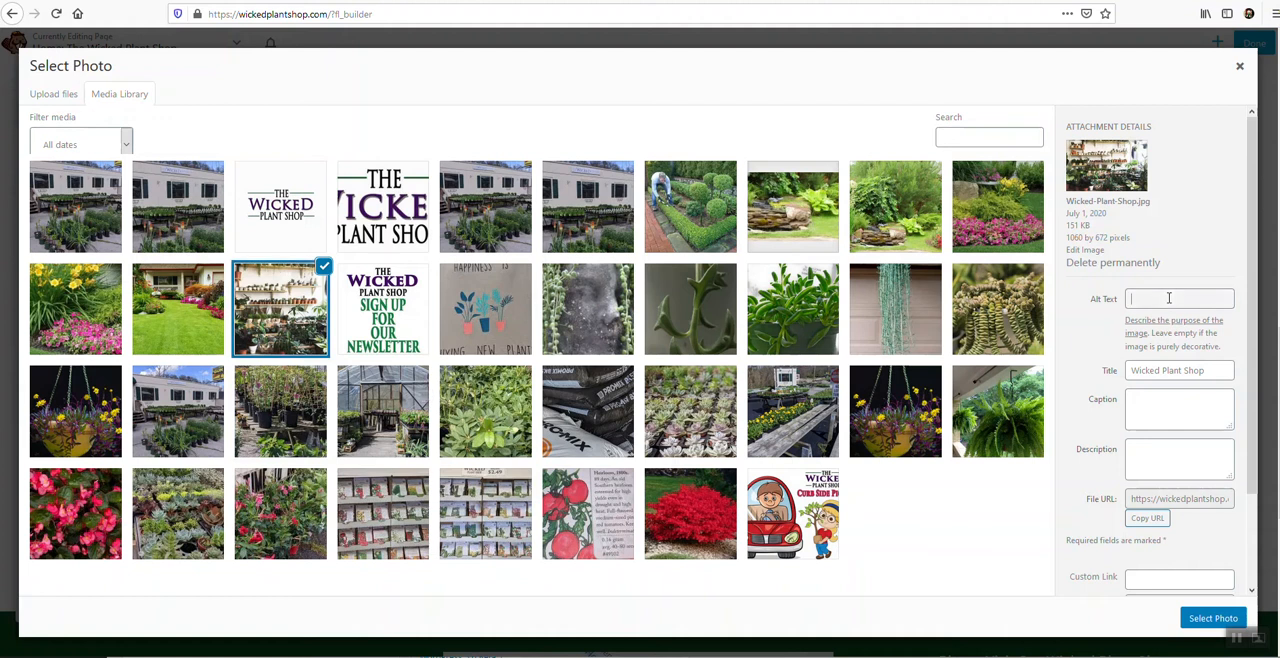
pyautogui.tripleClick(1138, 379)
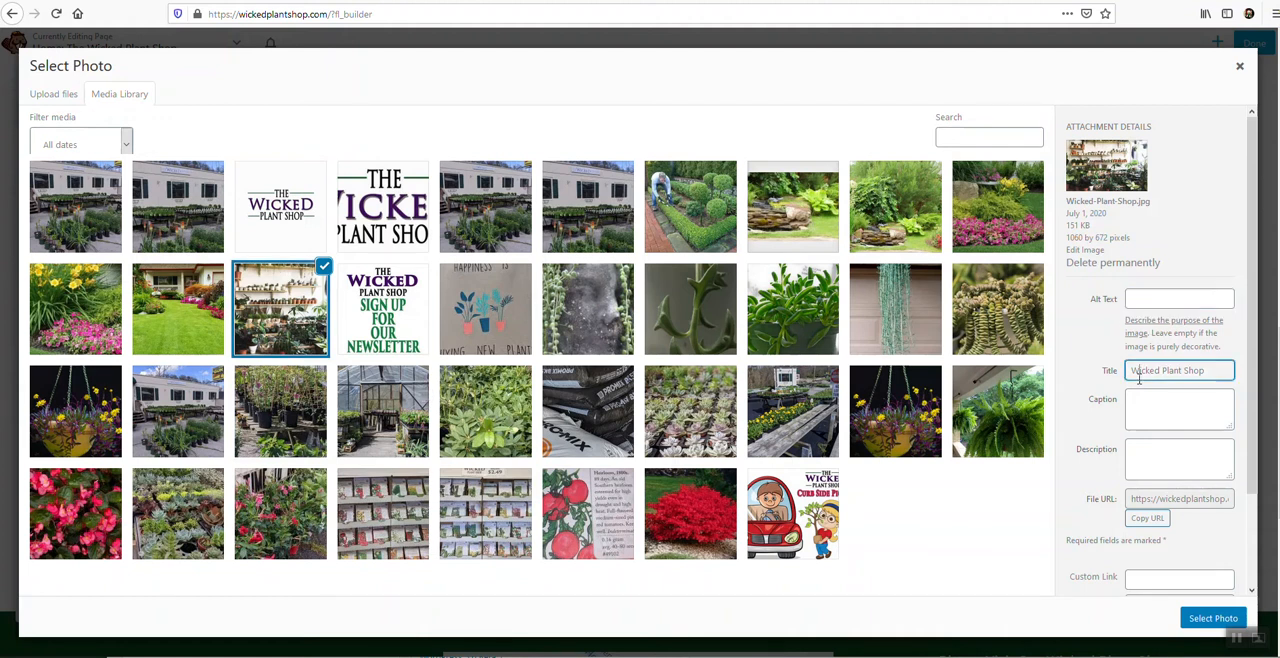
pyautogui.click(1141, 449)
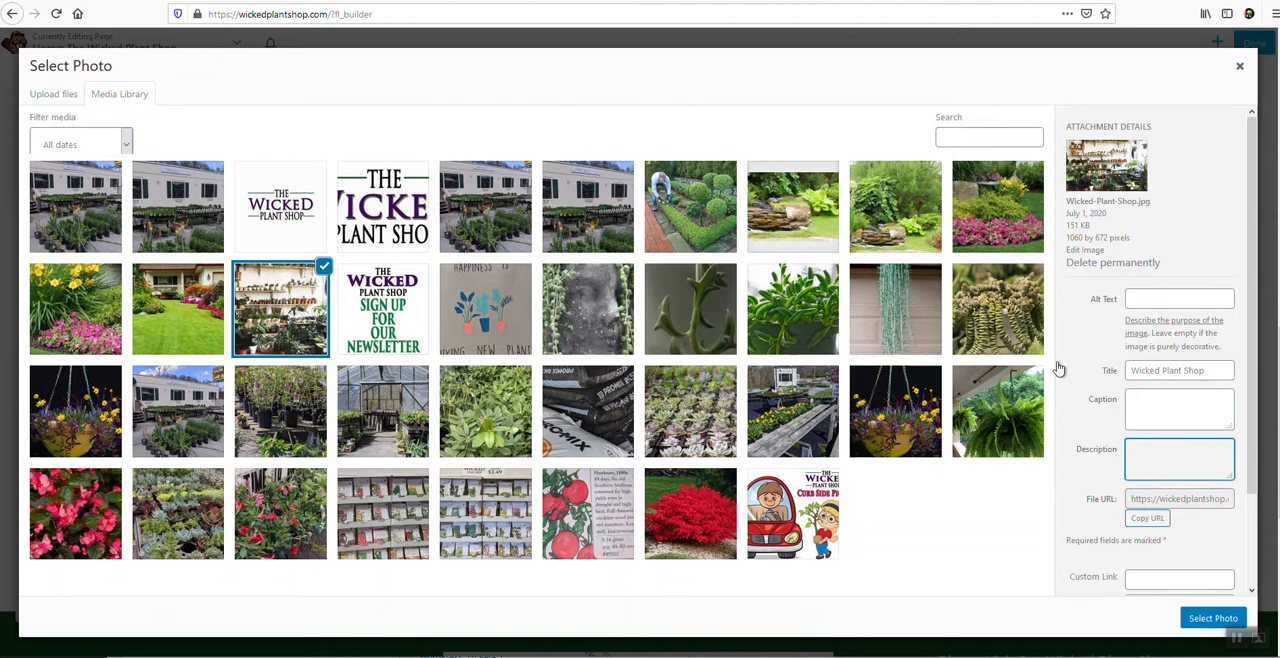
# Select the Promix soil bags photo, examine its alt text, title, caption and description fields, and leave the callout without changing its photo.
pyautogui.click(570, 420)
pyautogui.click(580, 418)
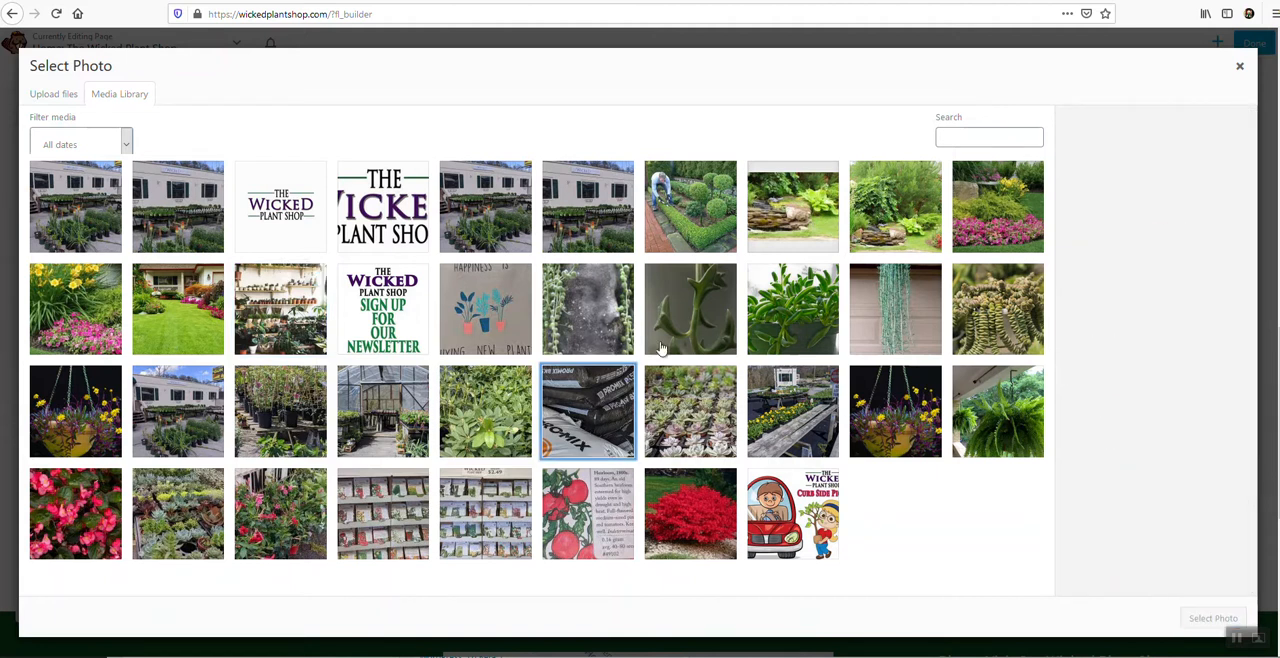
pyautogui.click(597, 417)
pyautogui.click(1149, 346)
pyautogui.tripleClick(1173, 412)
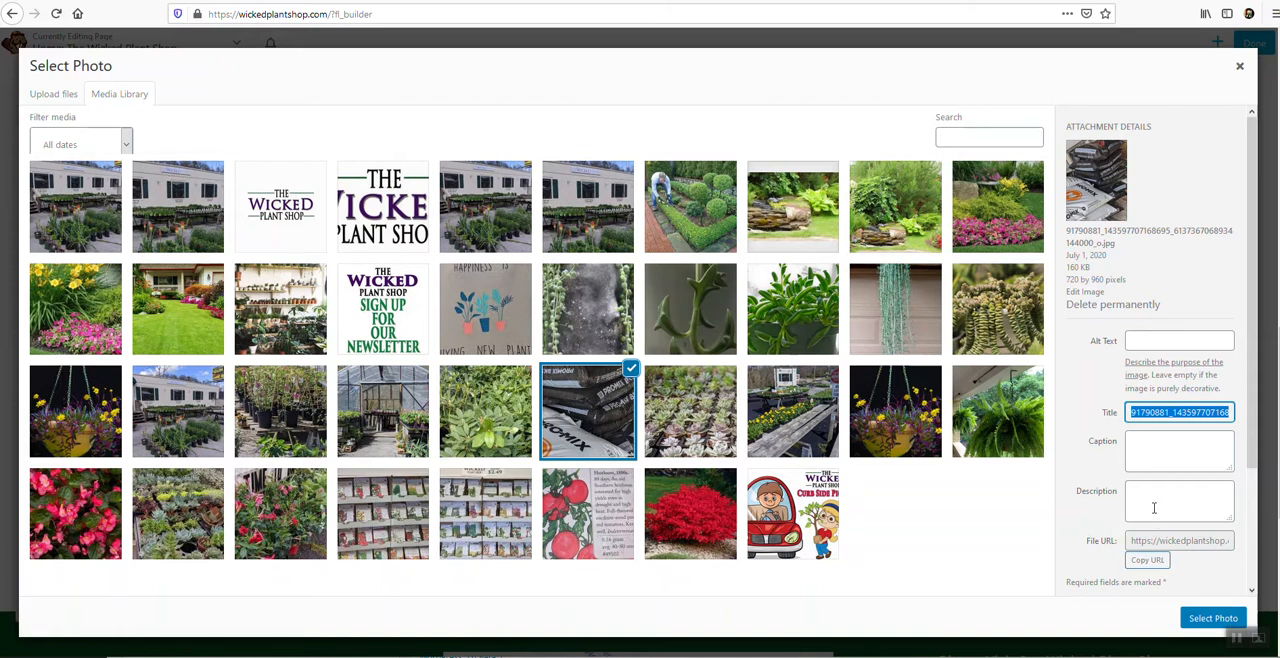
pyautogui.click(1174, 436)
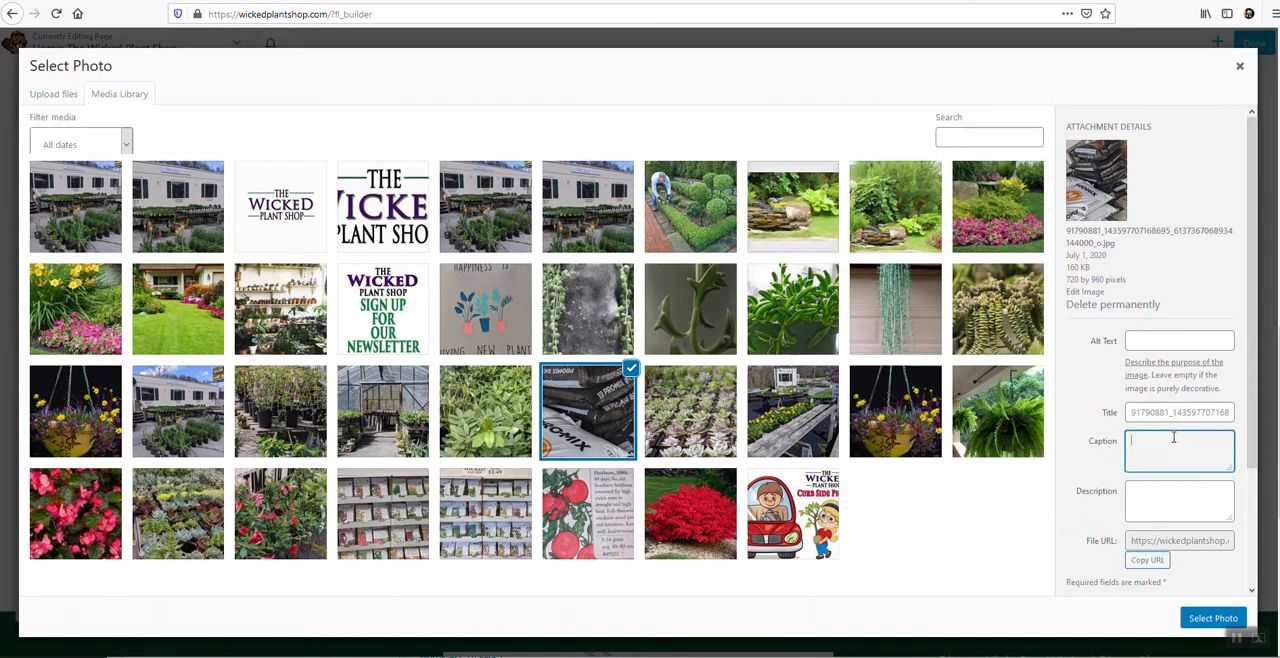
pyautogui.click(1182, 499)
pyautogui.click(1182, 438)
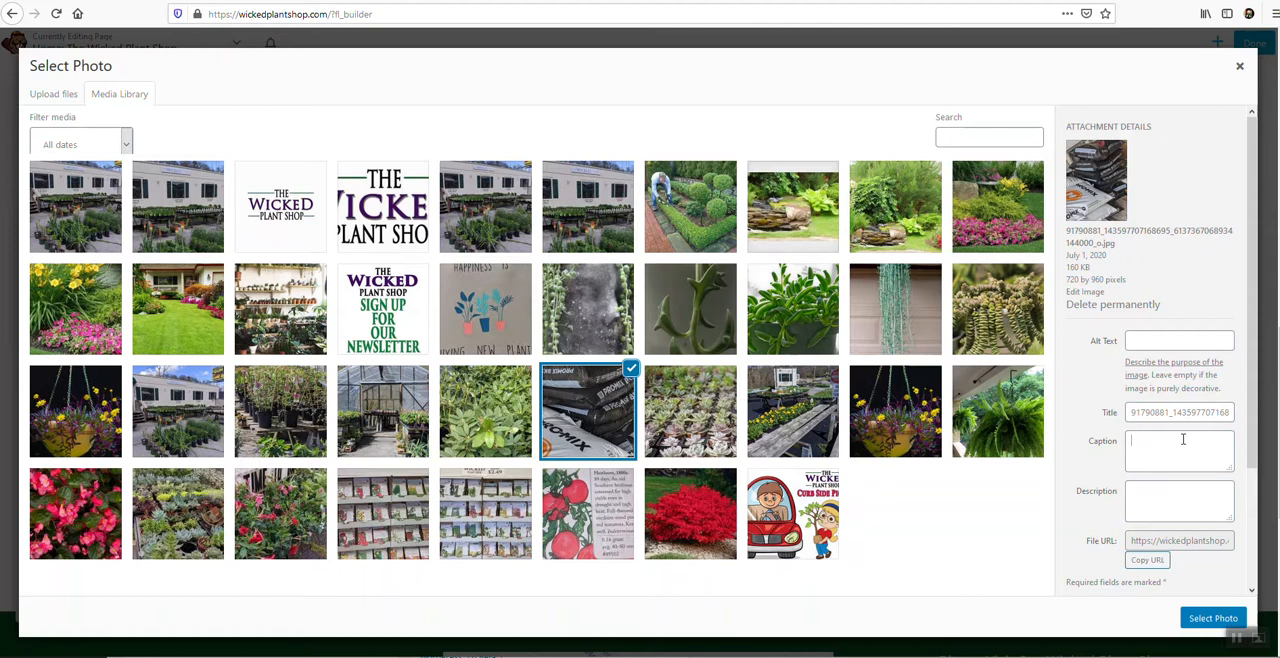
pyautogui.click(1157, 505)
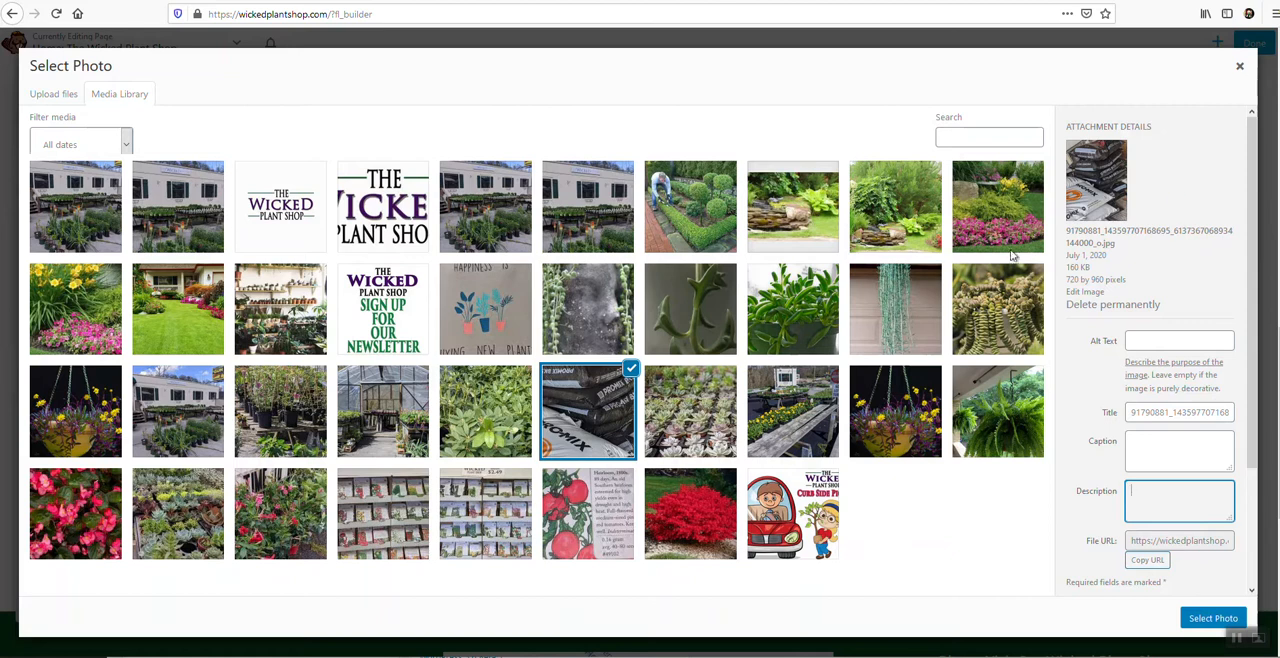
pyautogui.click(1240, 68)
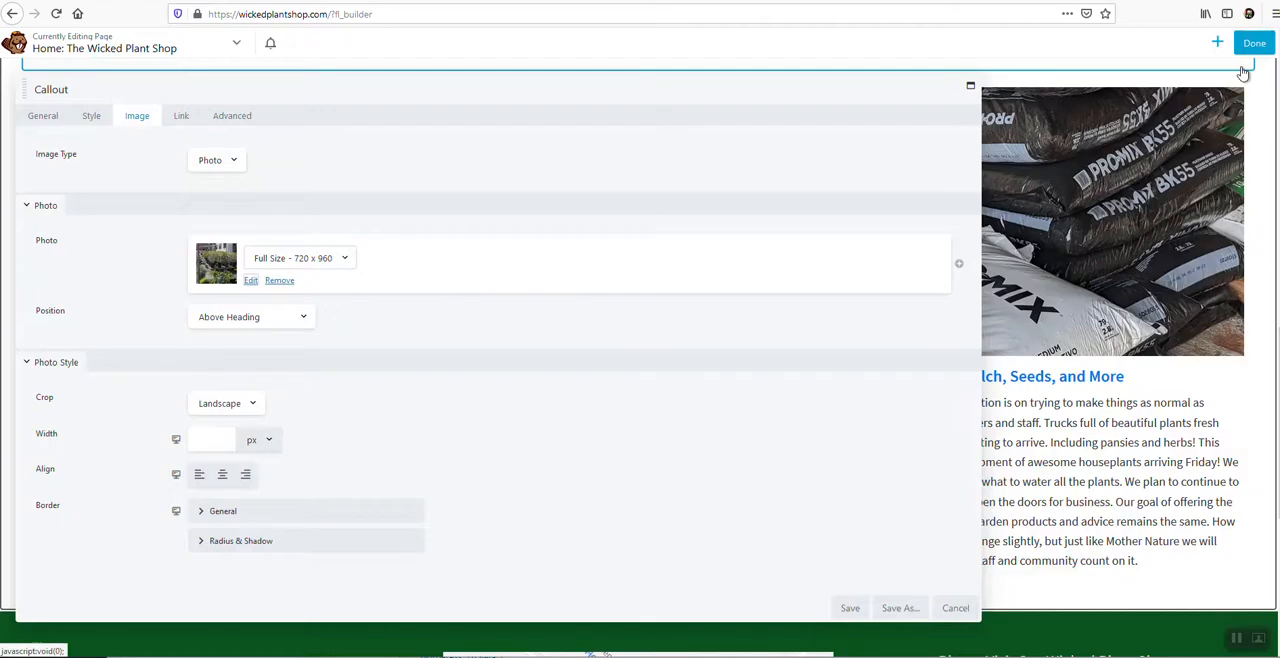
pyautogui.click(956, 608)
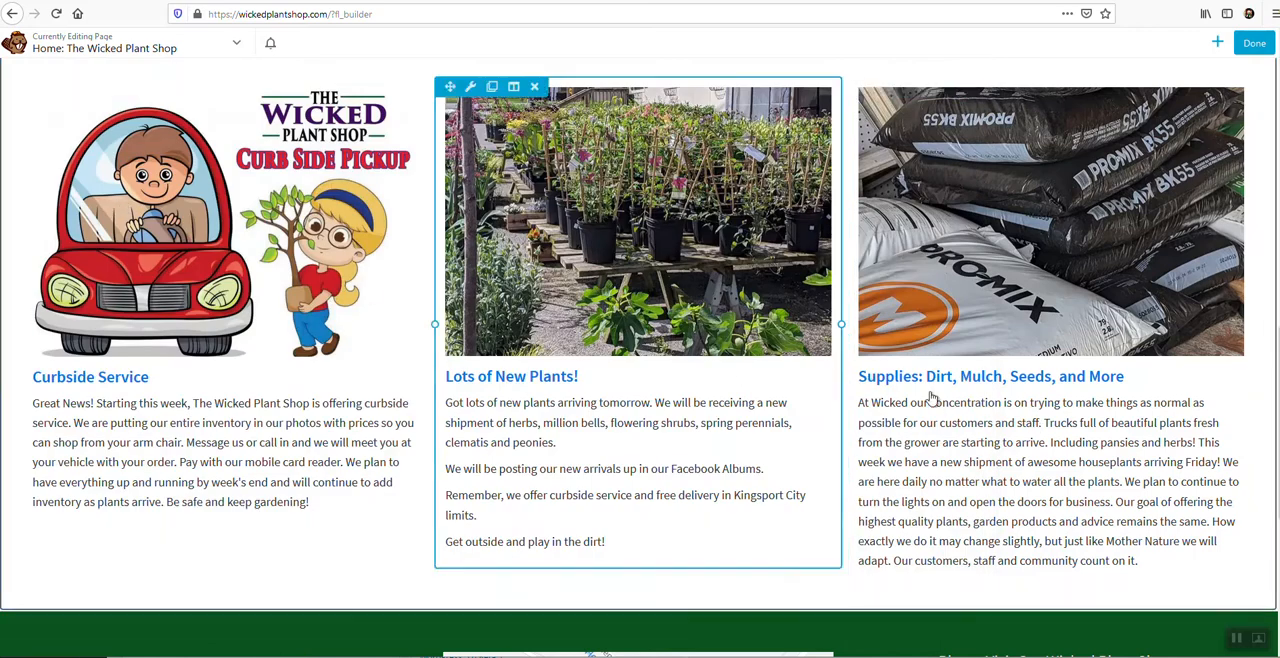
# Look over the Home page's service callouts and welcome sections, and leave the page builder.
pyautogui.scroll(-1, 1060, 400)
pyautogui.scroll(3, 1065, 392)
pyautogui.scroll(3, 1065, 392)
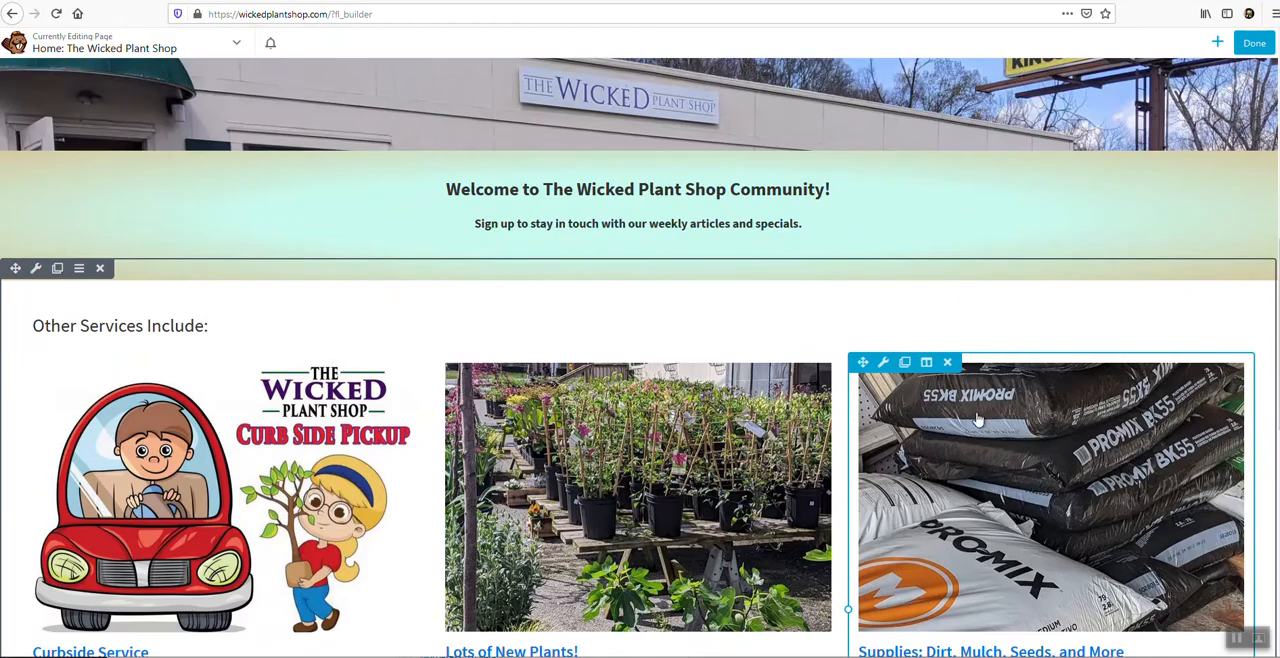
pyautogui.scroll(-2, 583, 497)
pyautogui.scroll(-7, 600, 480)
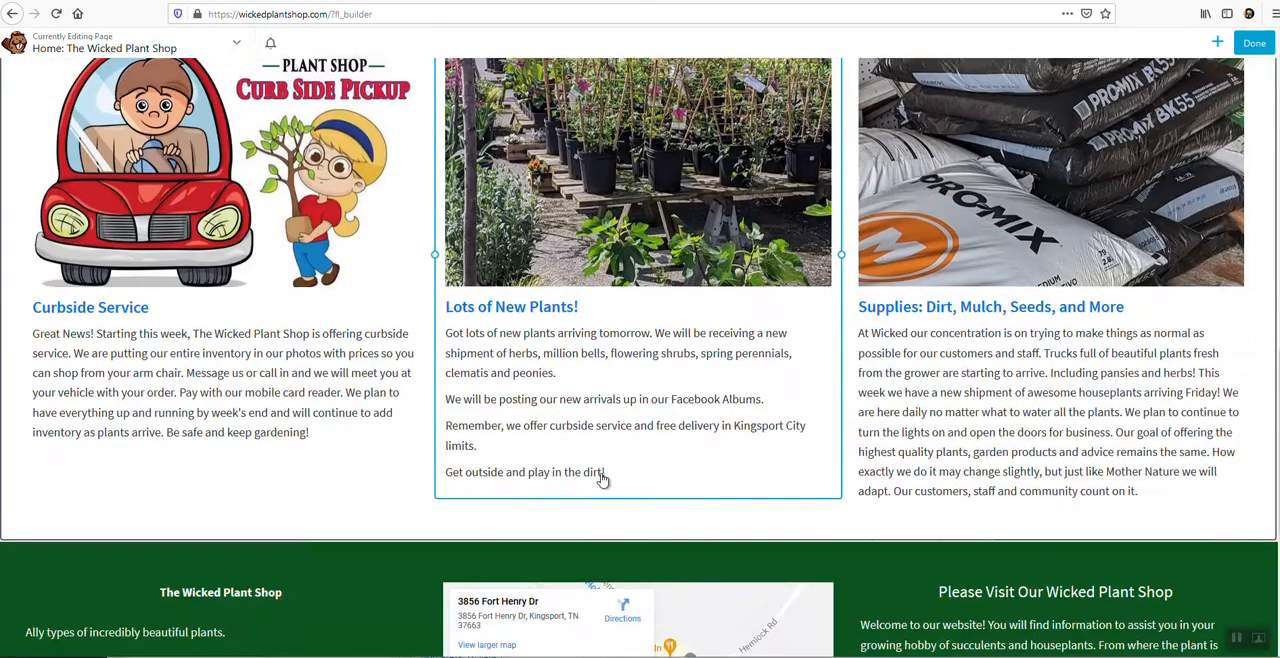
pyautogui.scroll(6, 632, 470)
pyautogui.scroll(10, 632, 470)
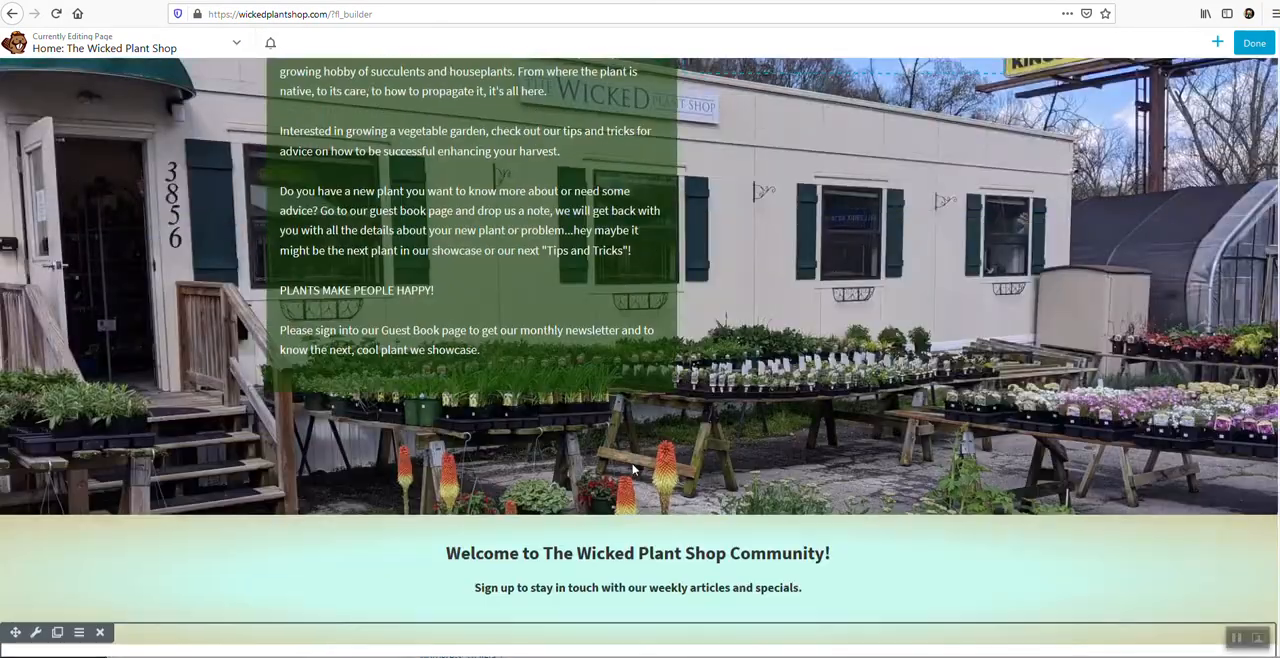
pyautogui.click(1258, 49)
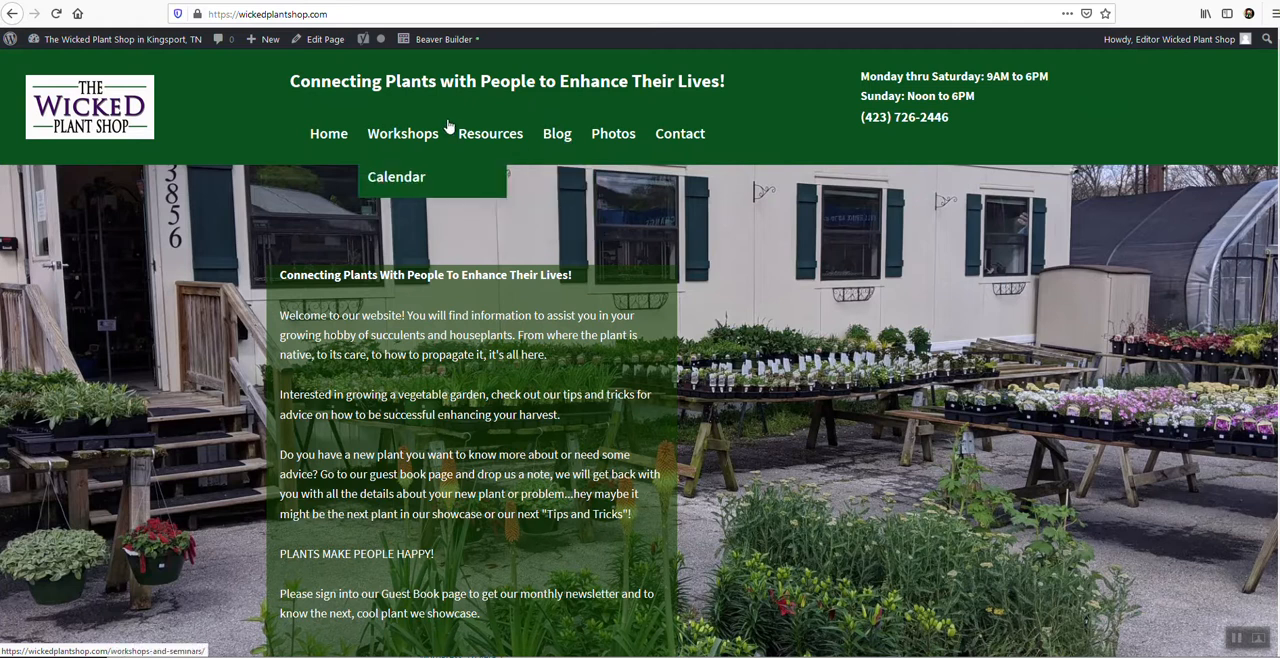
# Start a new post and title it "New Post For" followed by the person's first name and "Example One".
pyautogui.moveTo(254, 49)
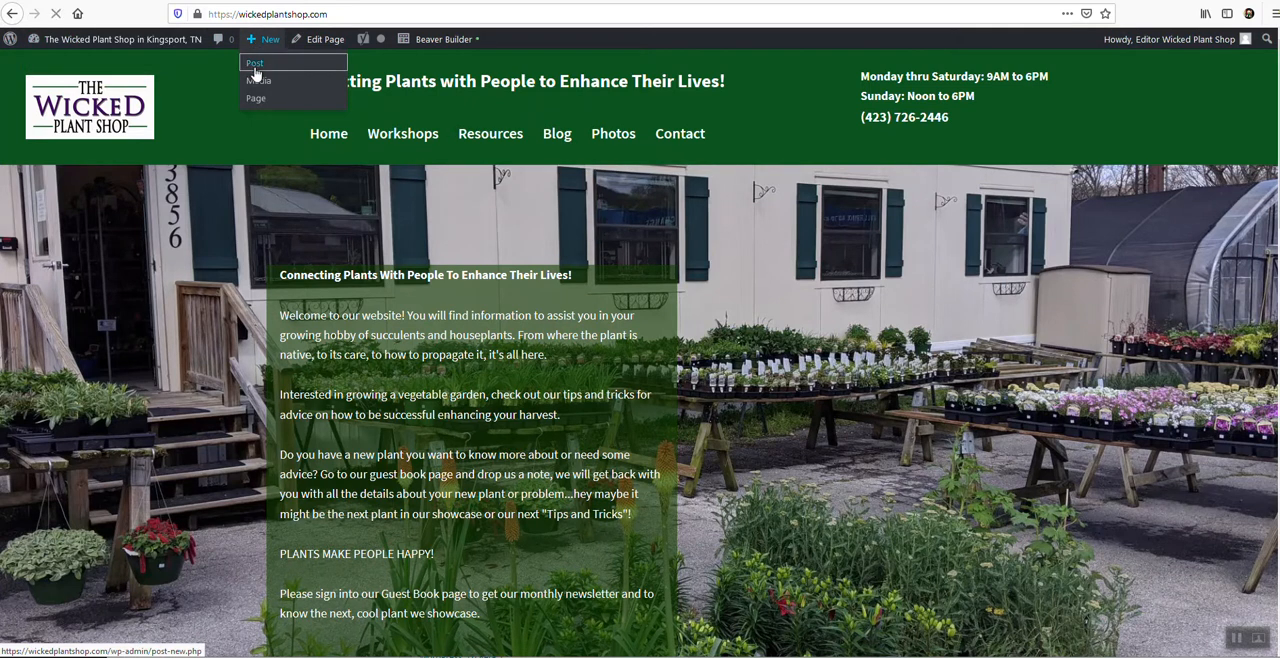
pyautogui.click(257, 66)
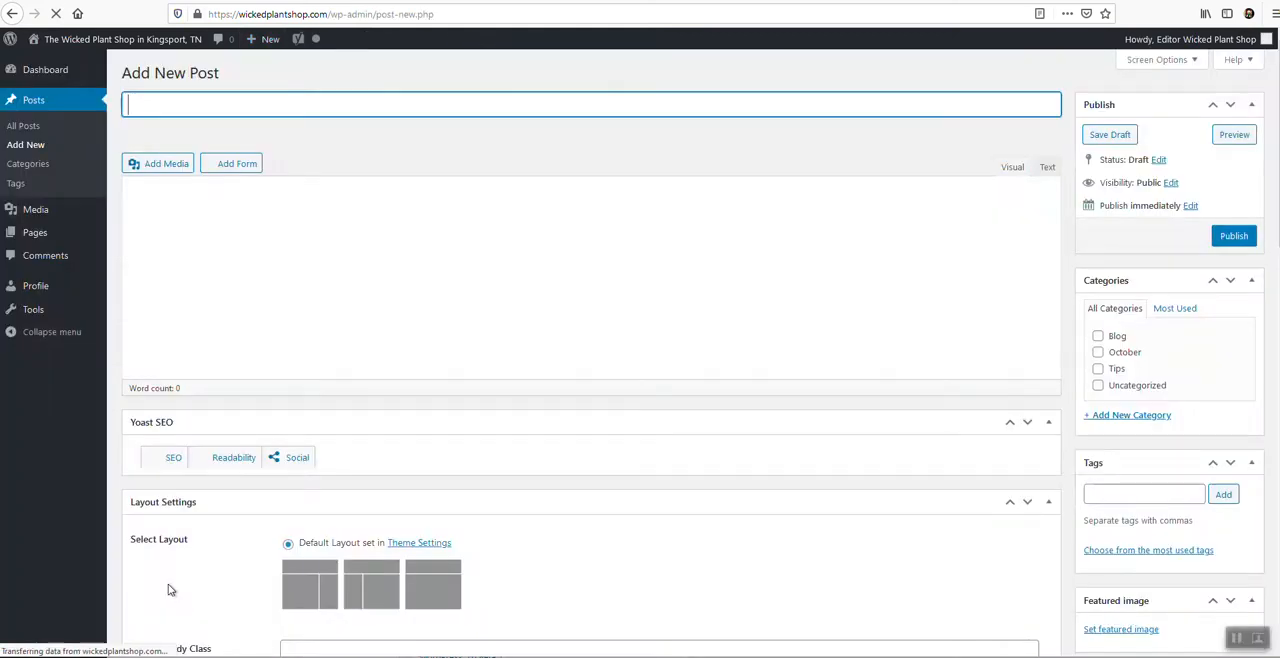
pyautogui.write('New Post For Jane Example ')
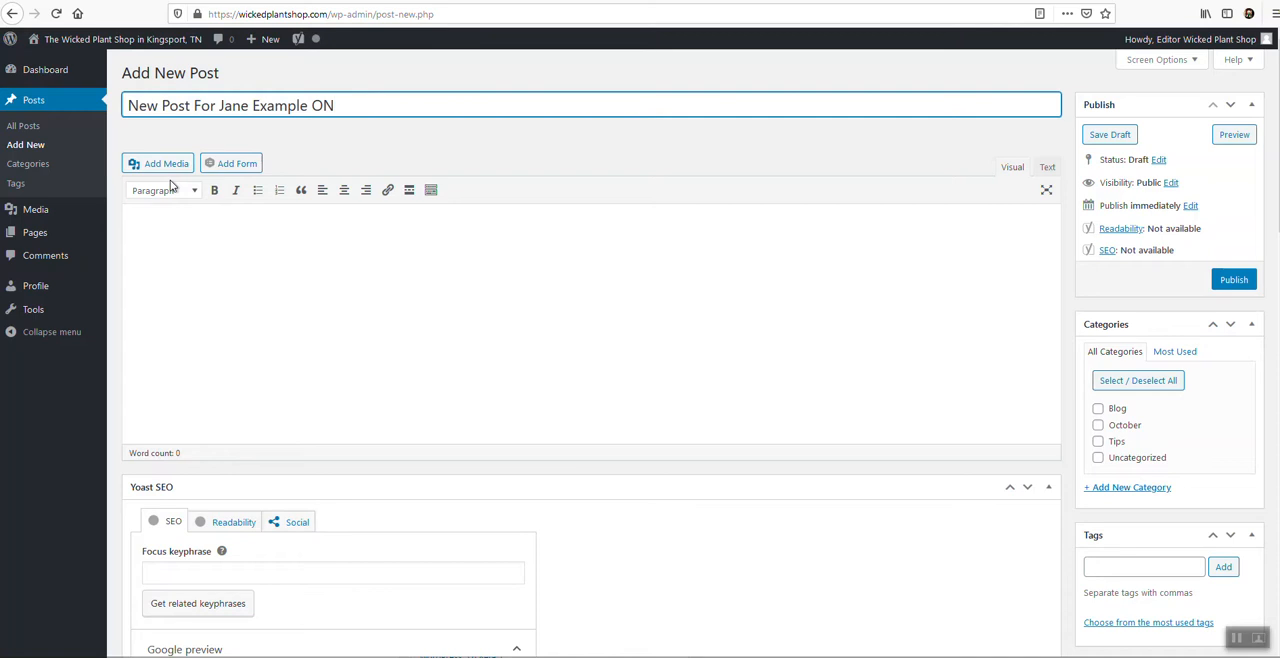
pyautogui.write('ON')
pyautogui.press('BackSpace')
pyautogui.press('BackSpace')
pyautogui.write('ne')
pyautogui.write('ne')
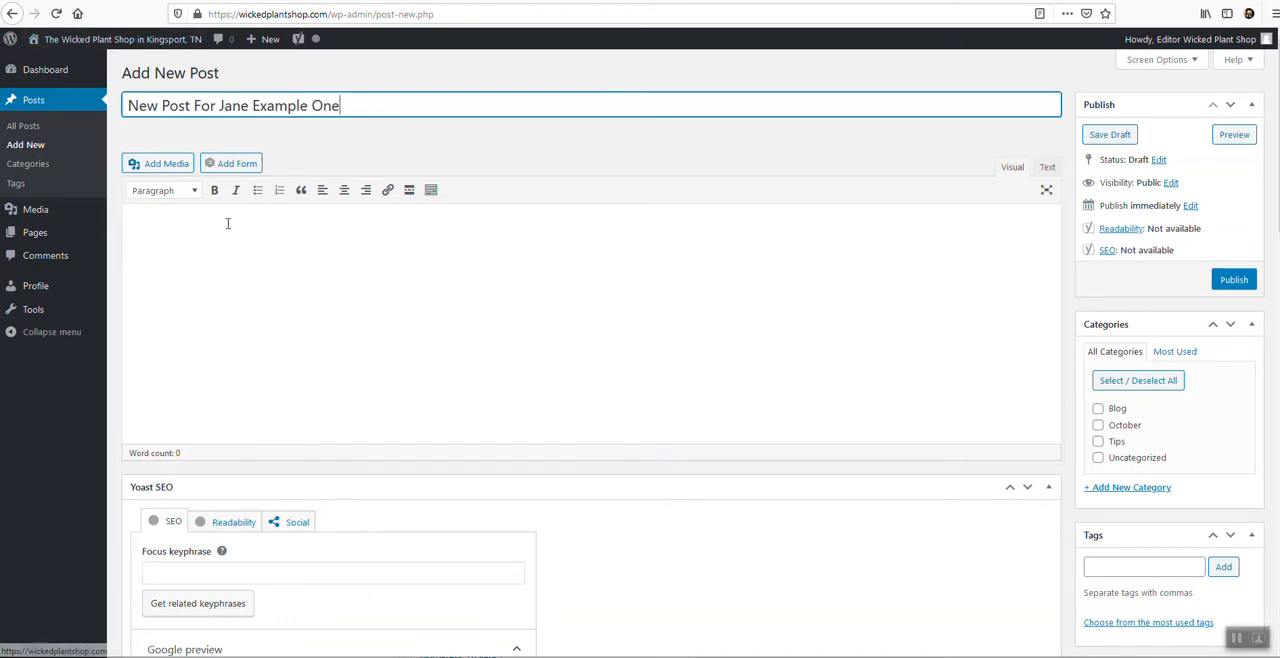
# Fill the post body with "TYPE" and, a few lines below it, the placeholder text "Lotsfetsdsdfasfdasdf".
pyautogui.click(228, 243)
pyautogui.write('TYPE  ')
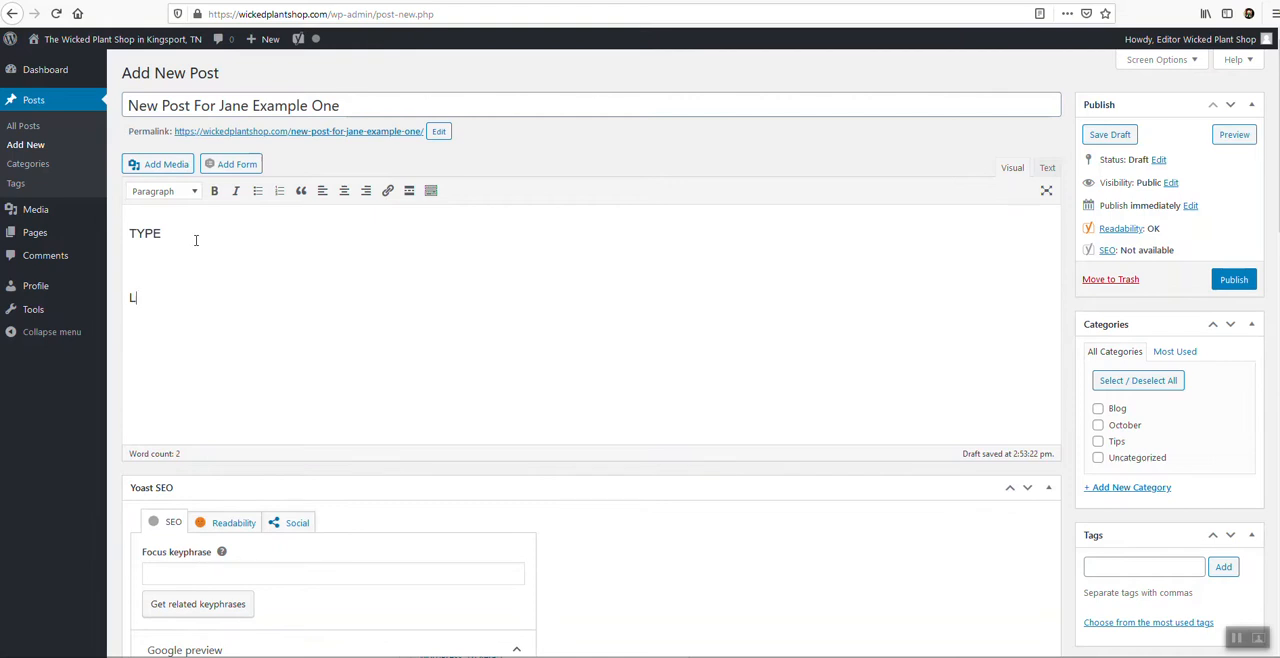
pyautogui.write('Lotsfetsdsdfasfdasdf')
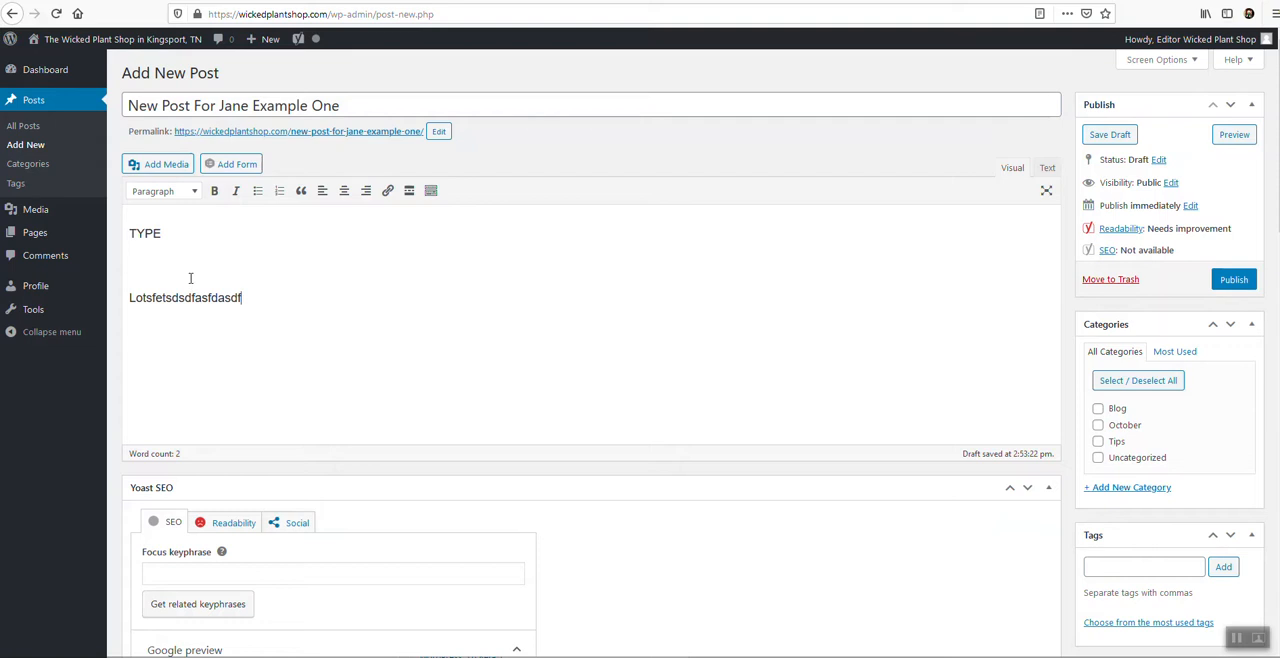
# Open the post's featured image picker, select the photo of small succulents in trays, and go to its alt text and title fields.
pyautogui.scroll(-3, 770, 427)
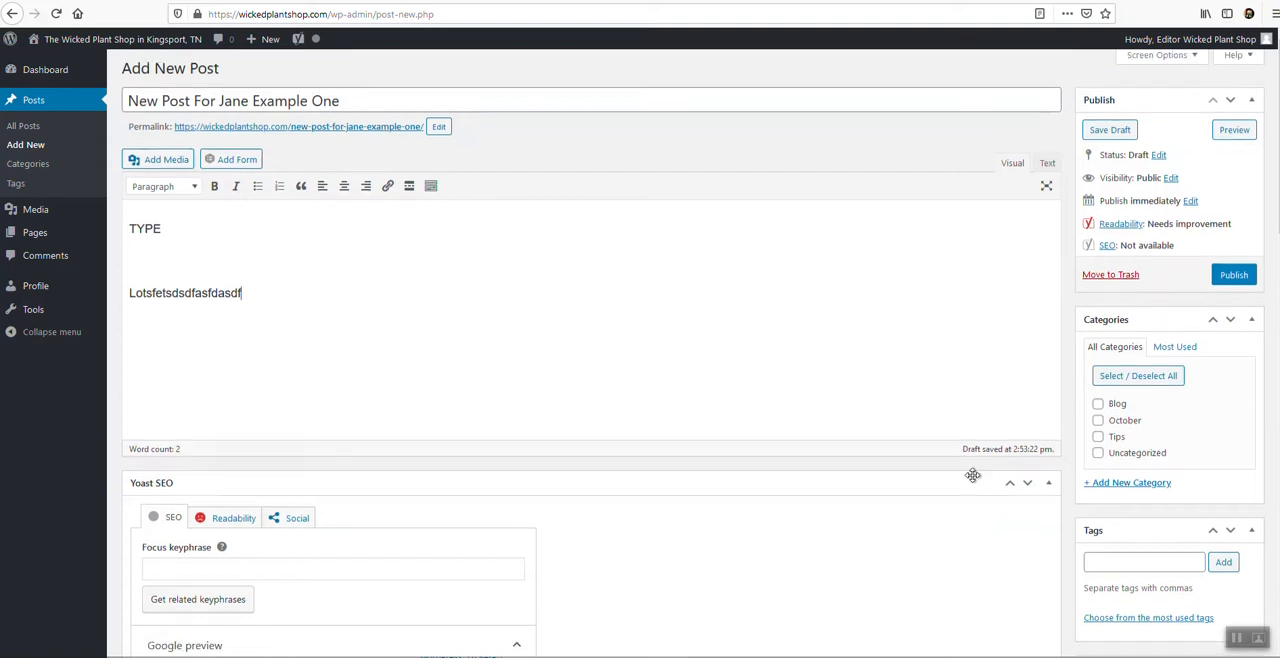
pyautogui.click(1105, 427)
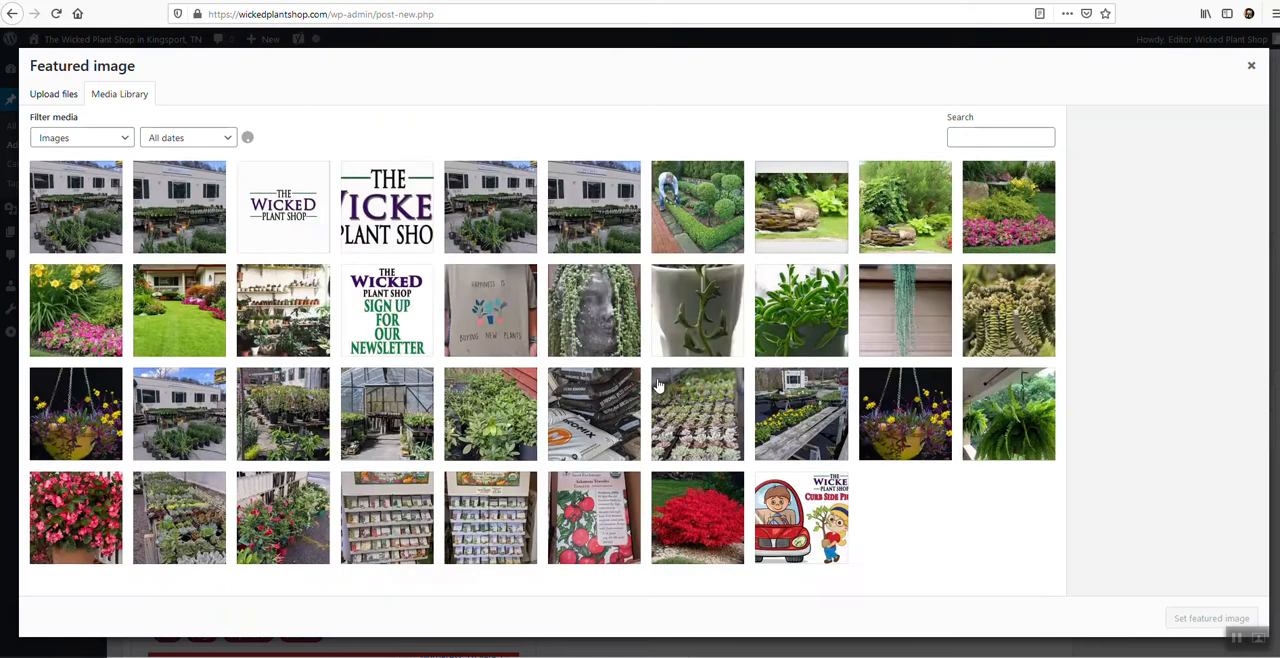
pyautogui.click(731, 443)
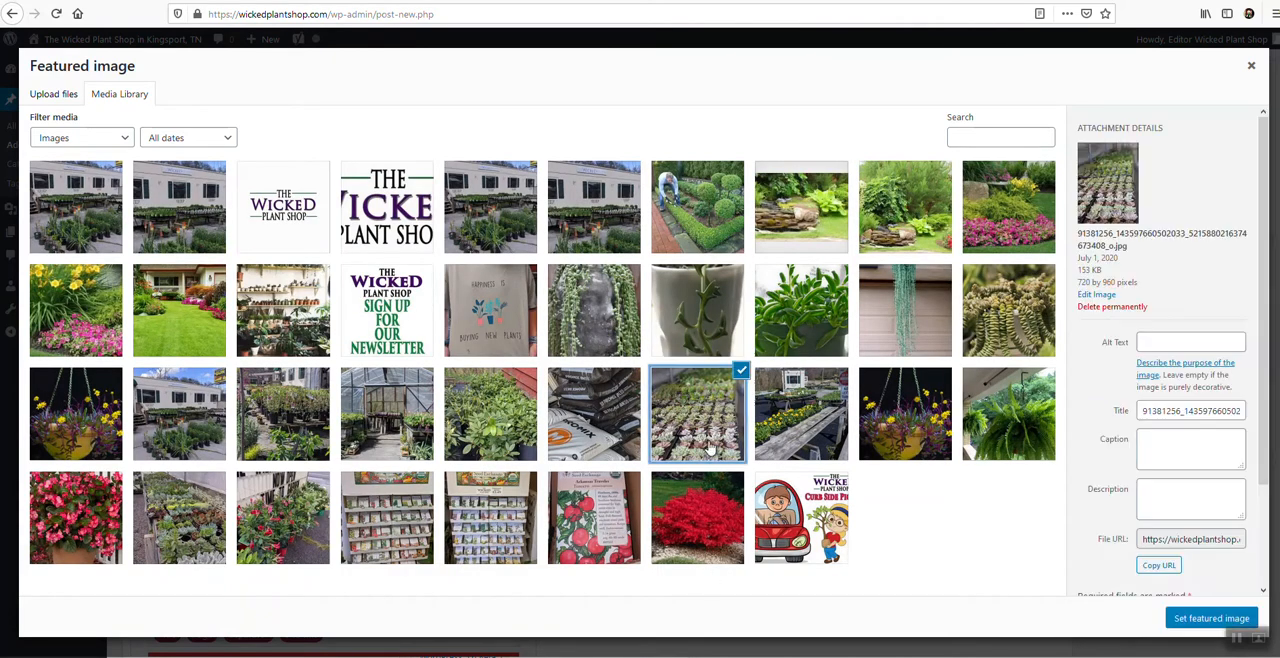
pyautogui.click(1164, 345)
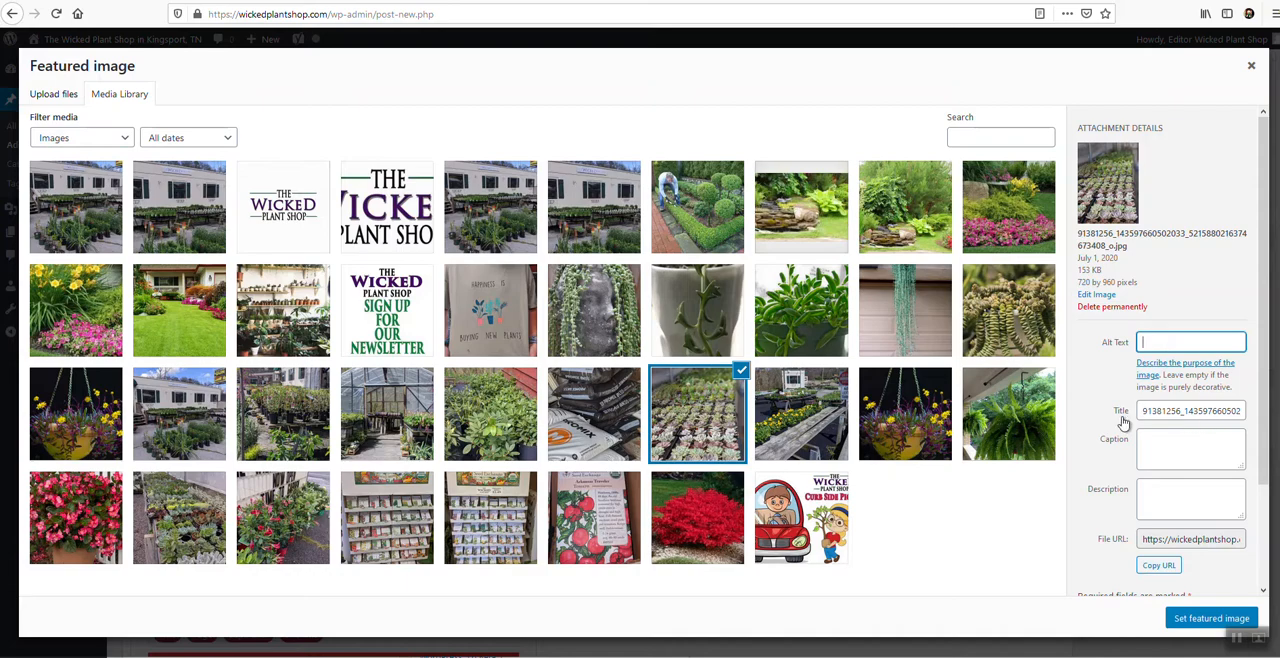
pyautogui.doubleClick(1188, 414)
pyautogui.moveTo(1188, 414); pyautogui.dragTo(1190, 414)
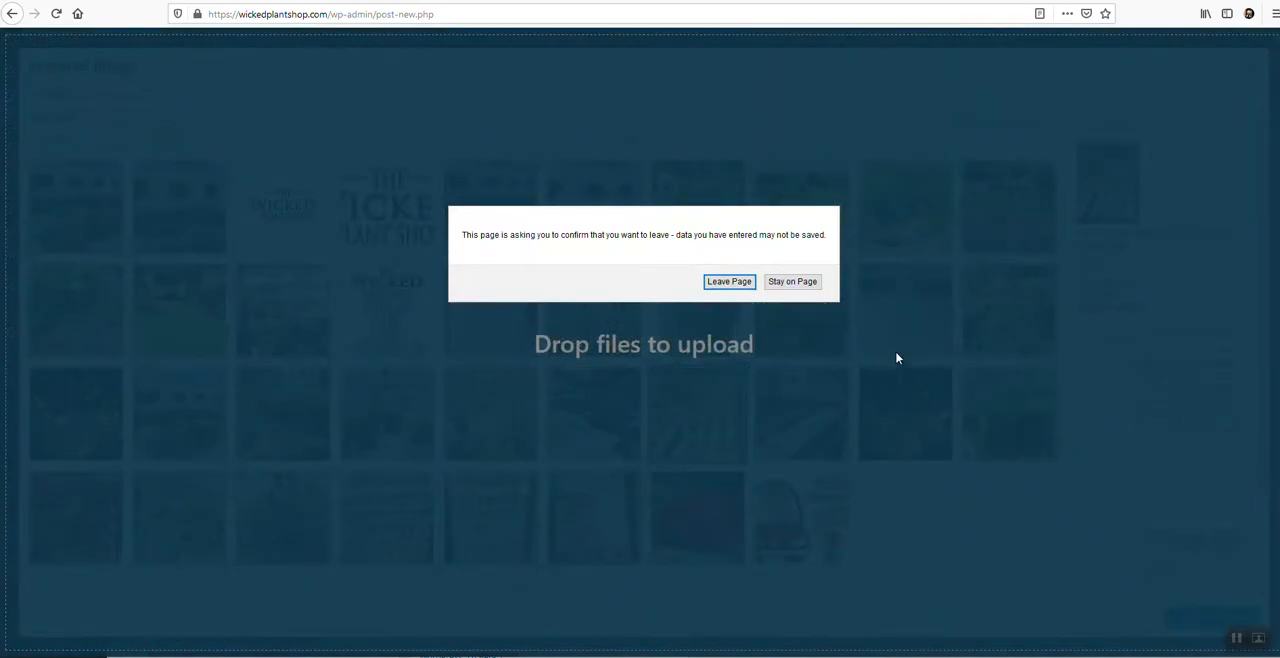